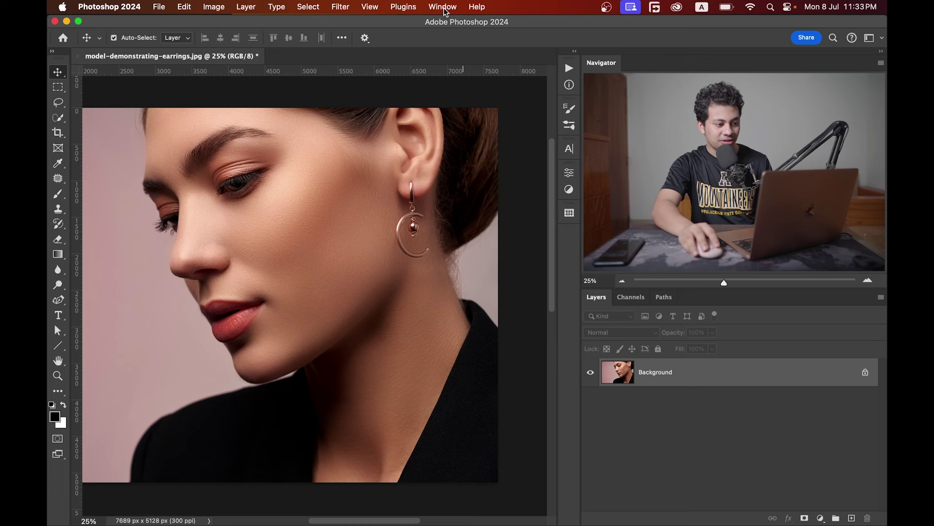
Import the 'Pattern 2' set of three grey skin textures into the Patterns panel.
click(442, 6)
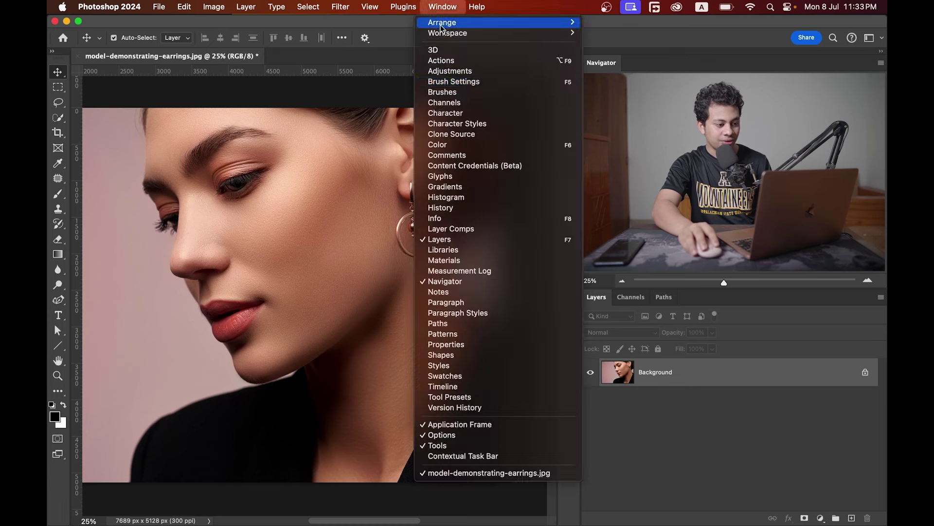
click(441, 334)
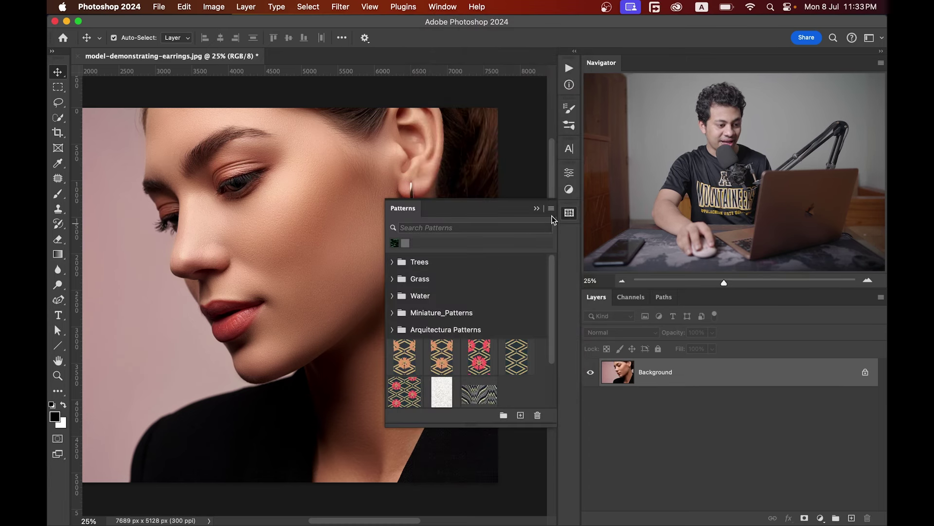
click(552, 208)
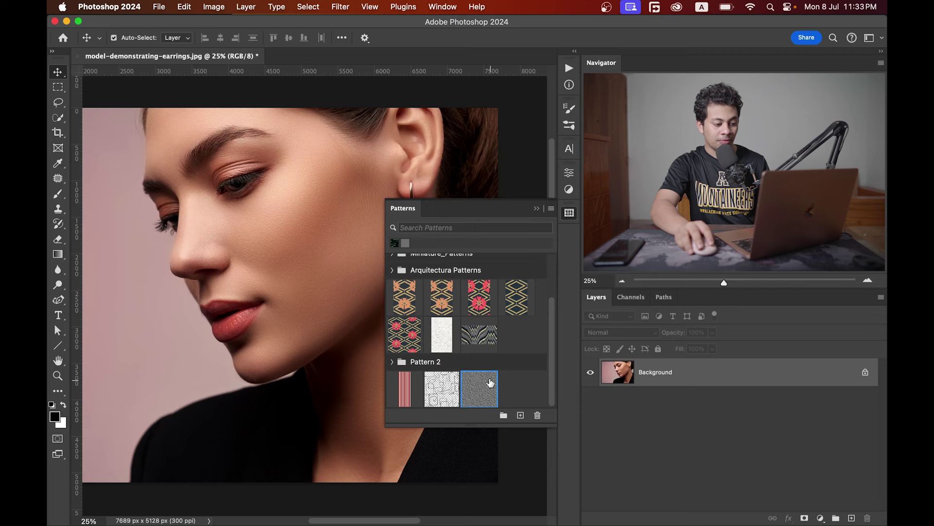
drag(385, 429, 352, 455)
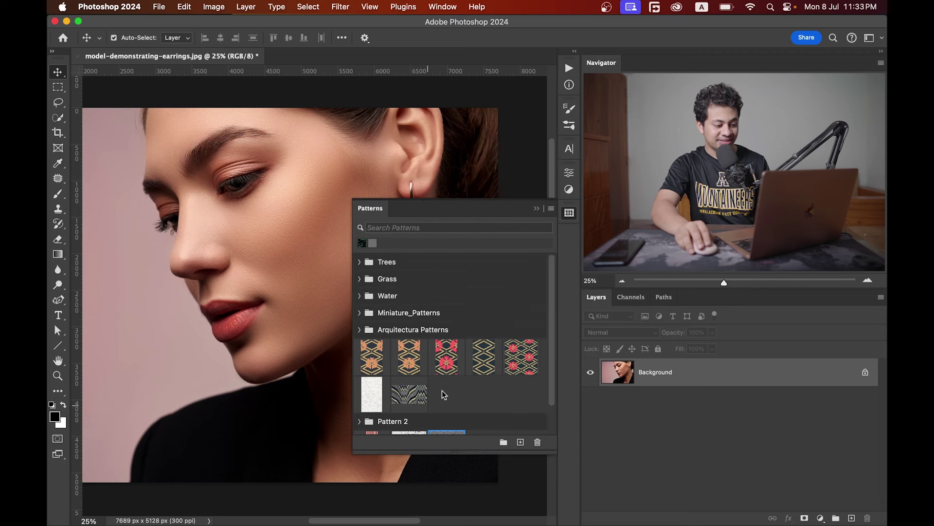
scroll(444, 394, down, 2)
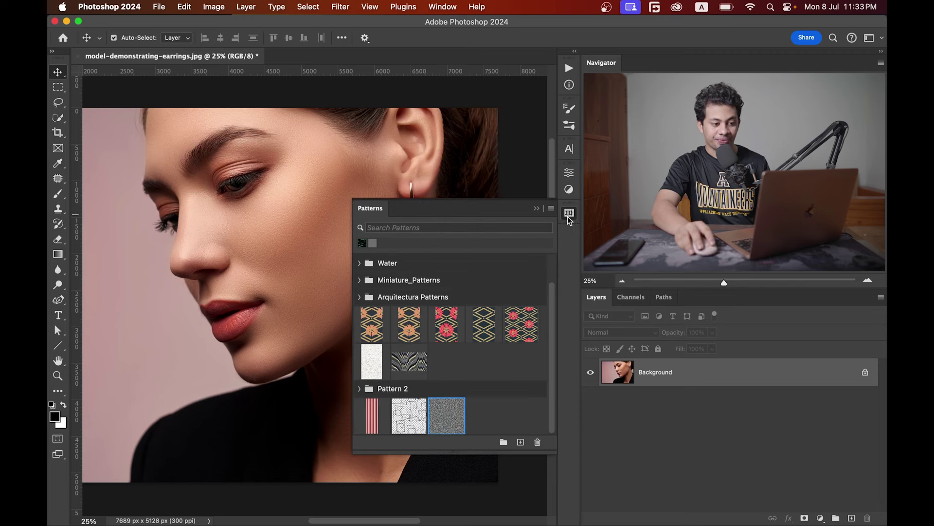
click(568, 215)
Add a Pattern Fill layer using the grey skin texture from the Pattern 2 set.
click(821, 518)
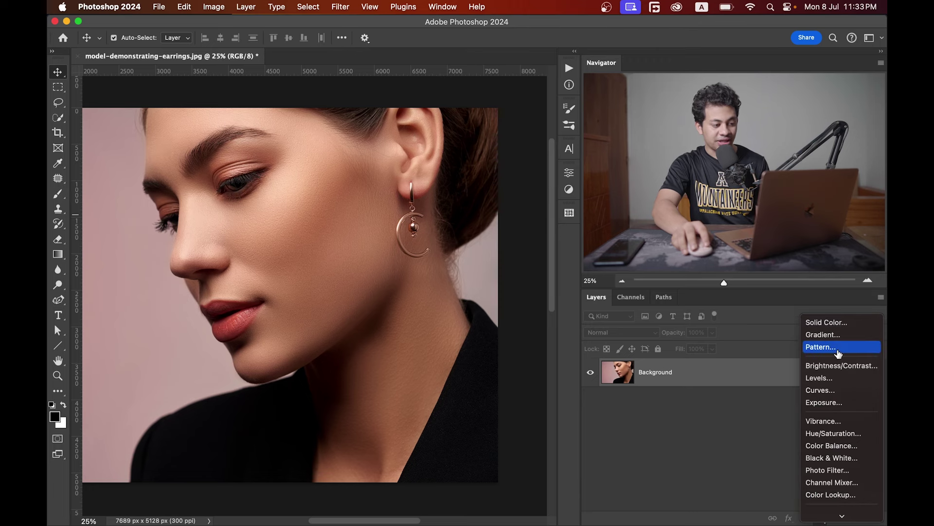
click(838, 347)
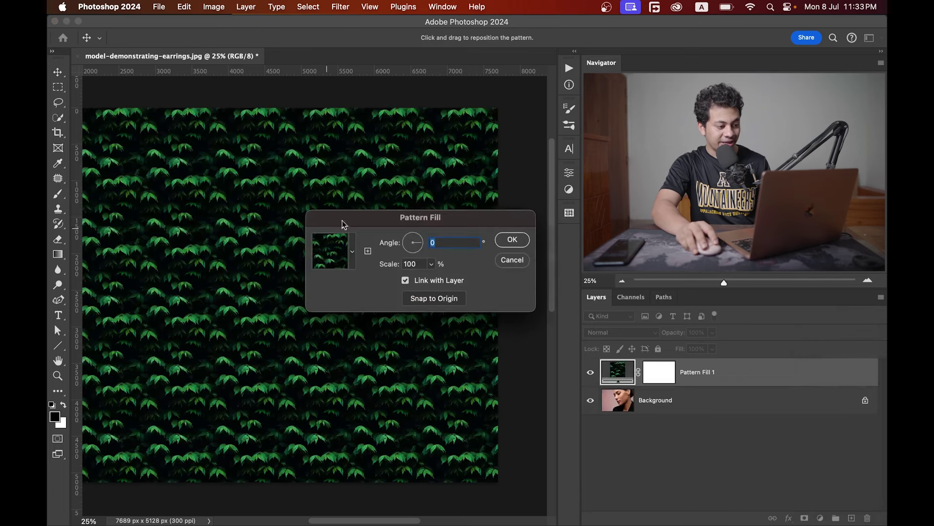
click(352, 251)
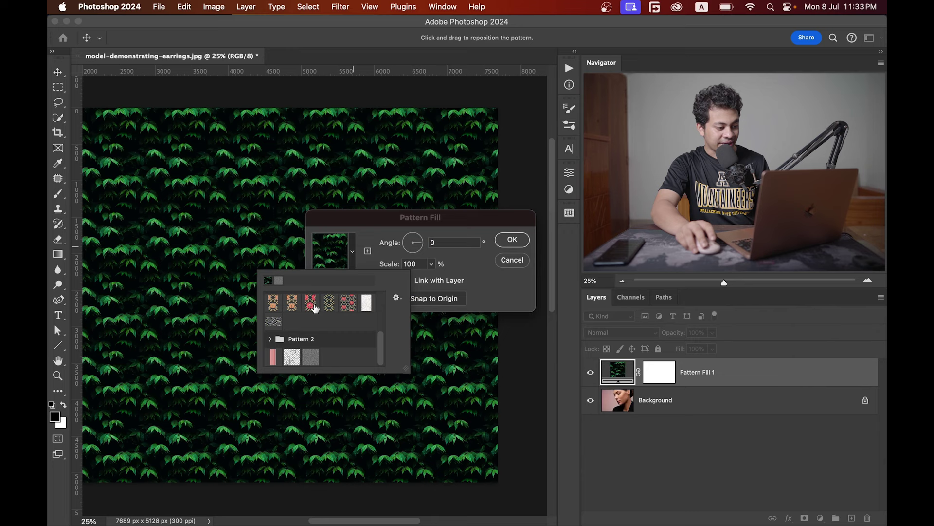
click(311, 359)
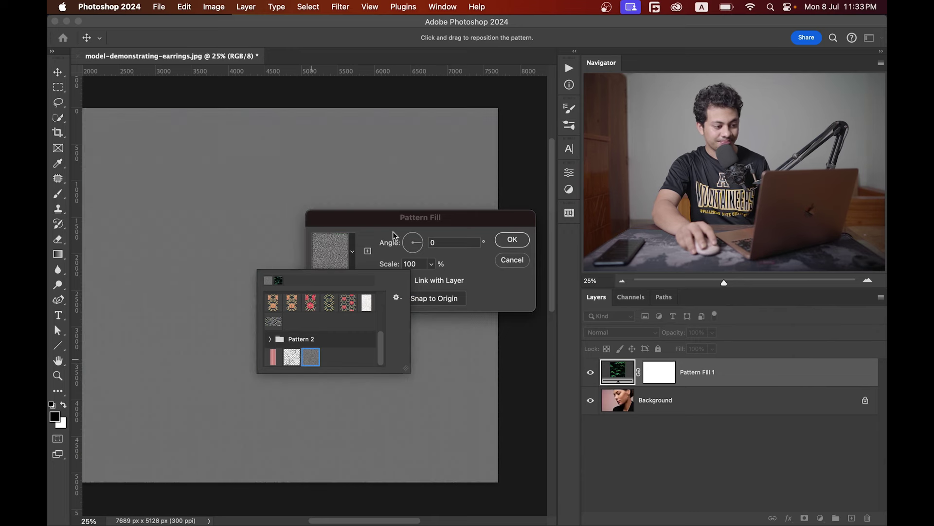
click(431, 232)
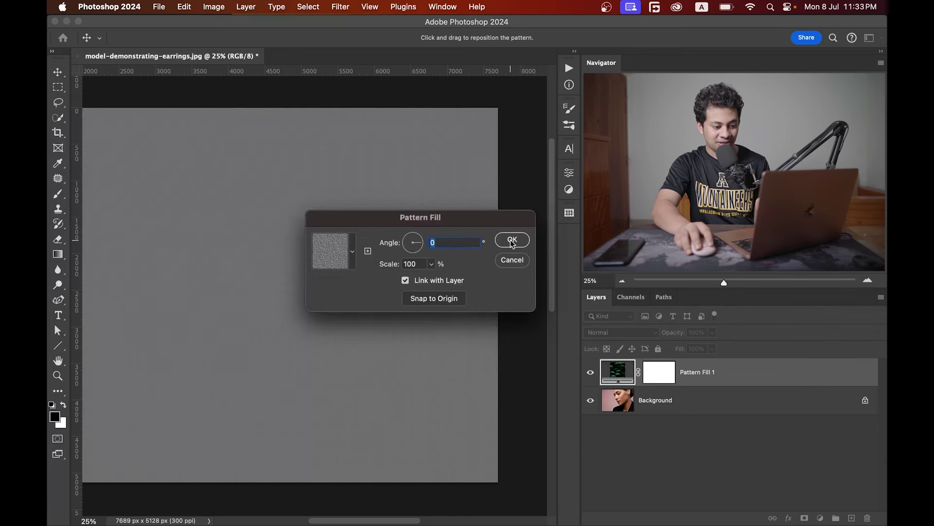
click(512, 241)
Set Pattern Fill 1 to Overlay and toggle its visibility on a cheek close-up to compare.
click(615, 332)
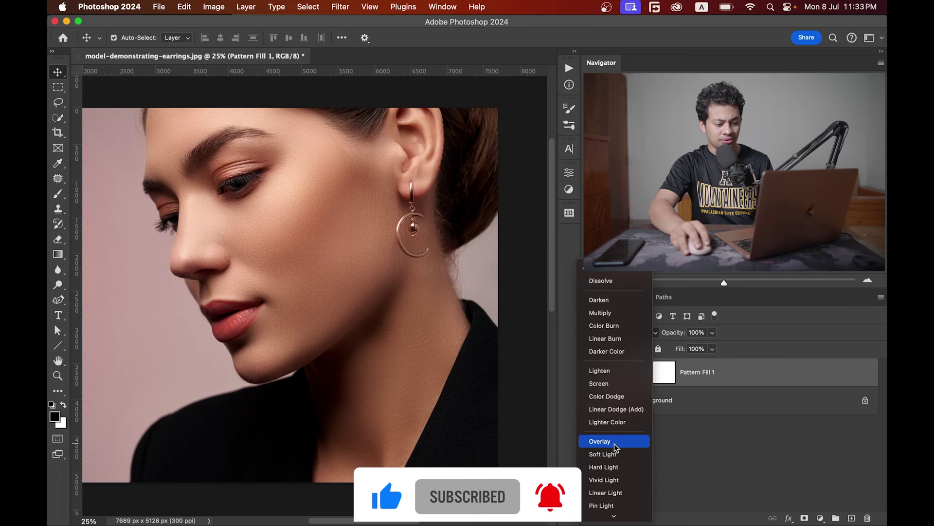
click(606, 442)
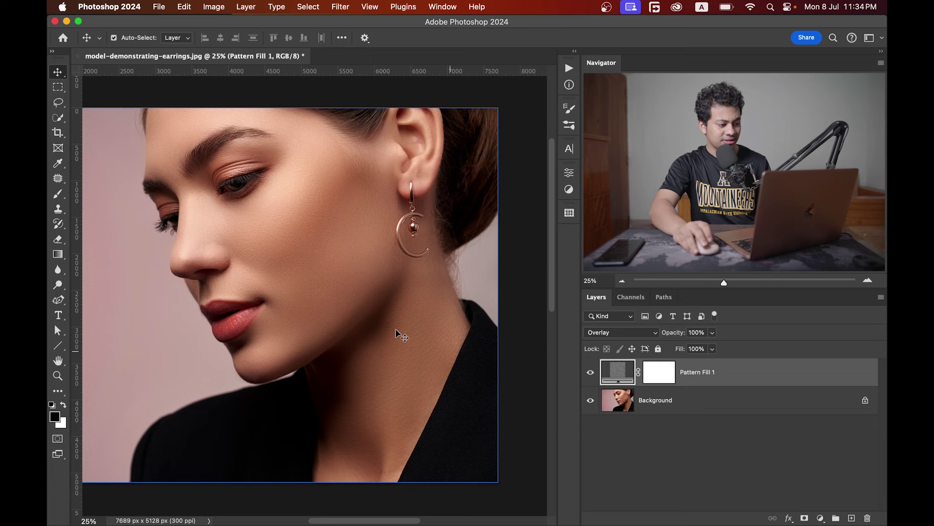
scroll(281, 242, up, 1)
scroll(281, 243, up, 2)
scroll(292, 243, up, 5)
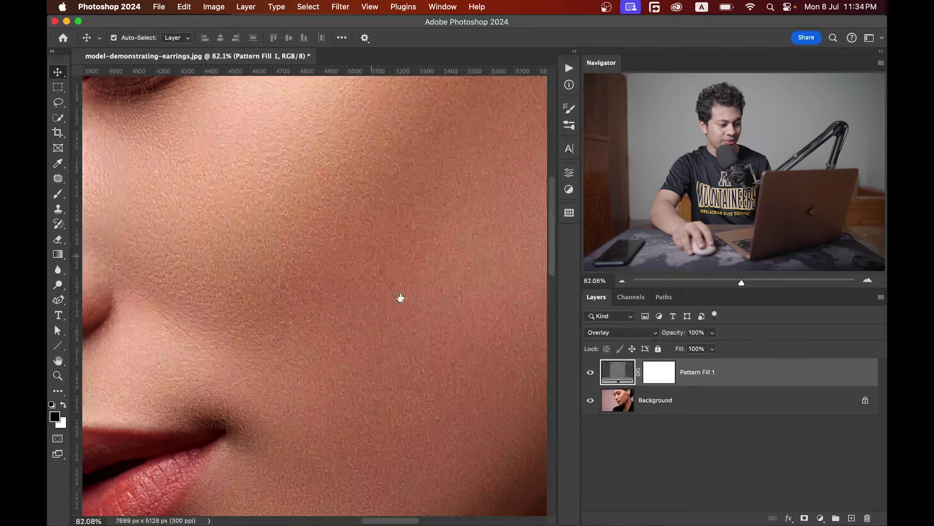
drag(400, 298, 417, 317)
click(590, 373)
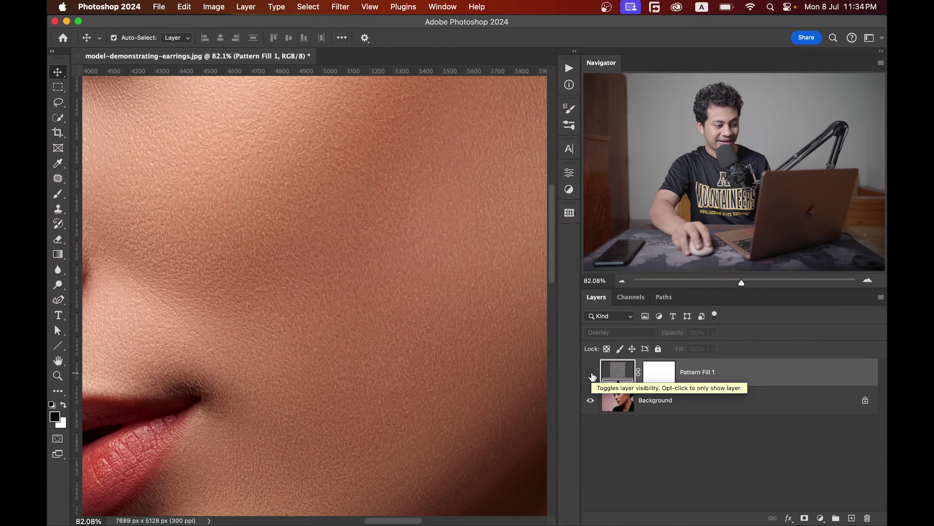
click(590, 373)
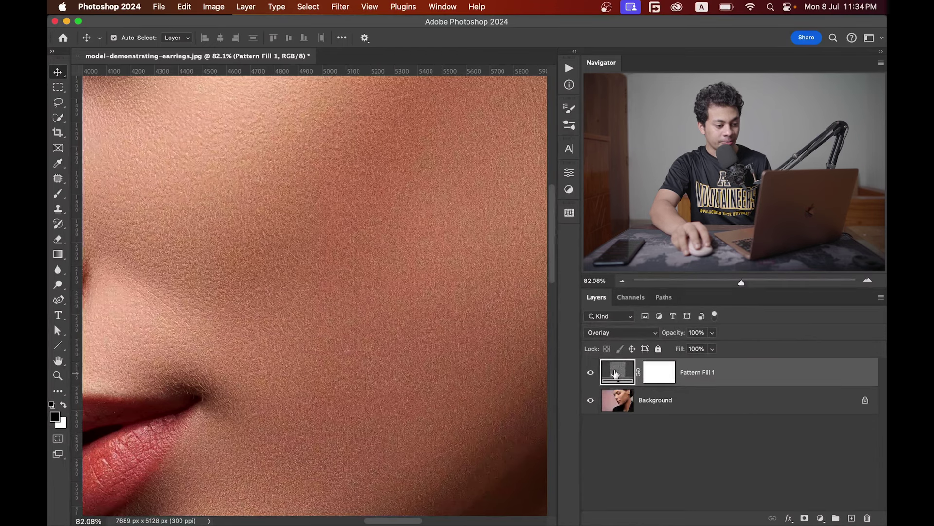
Change the Pattern Fill 1 pattern scale to 200%.
double_click(616, 374)
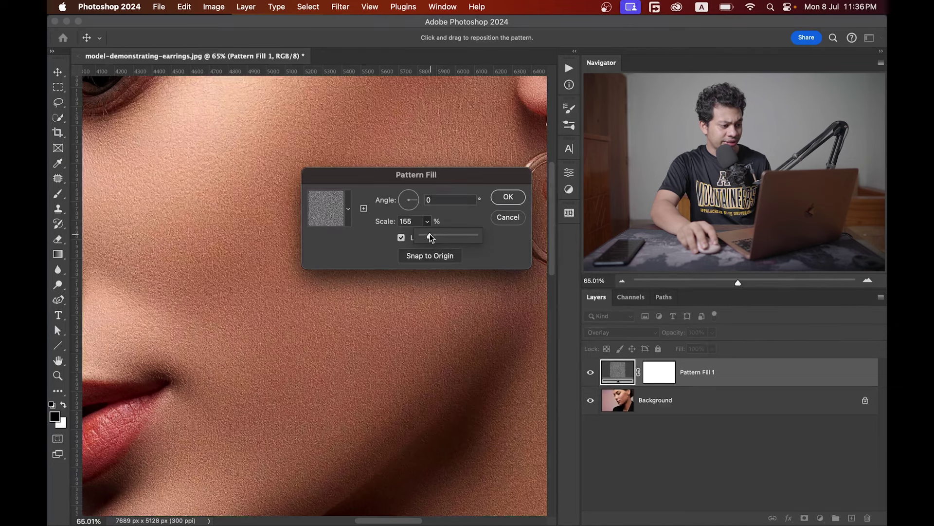
drag(431, 235, 431, 234)
scroll(278, 301, up, 3)
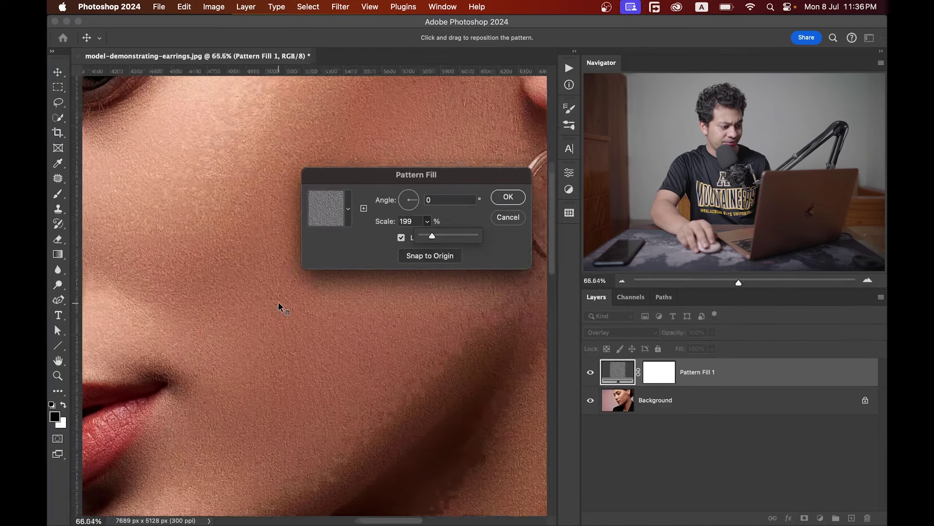
scroll(268, 292, right, 2)
scroll(267, 292, down, 1)
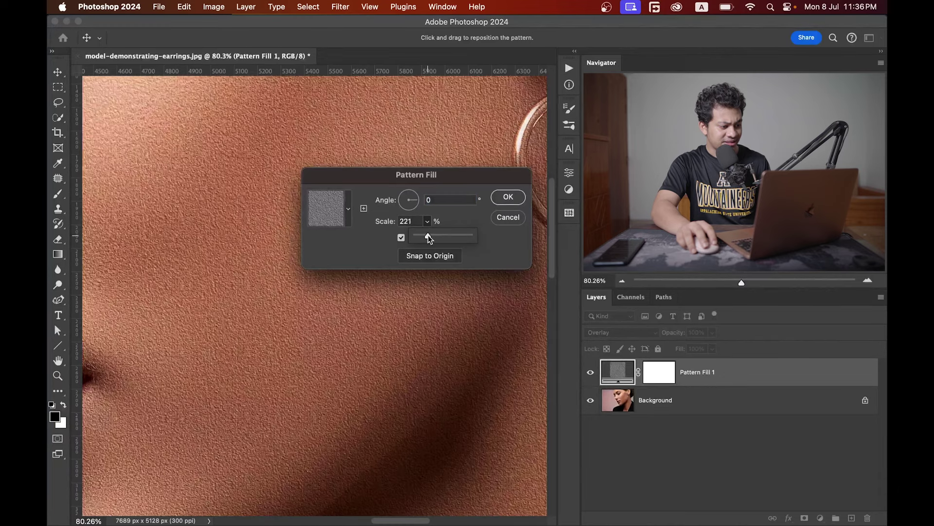
drag(422, 235, 430, 236)
text(200)
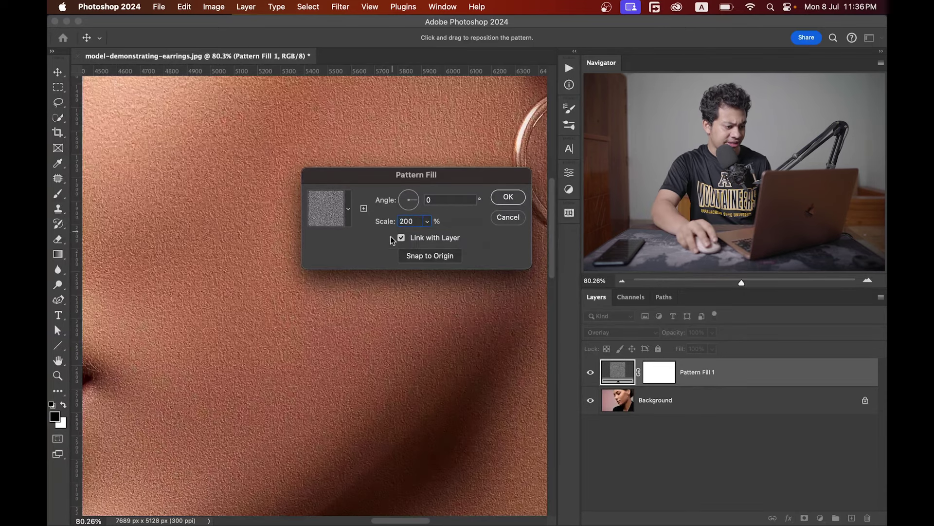
click(508, 197)
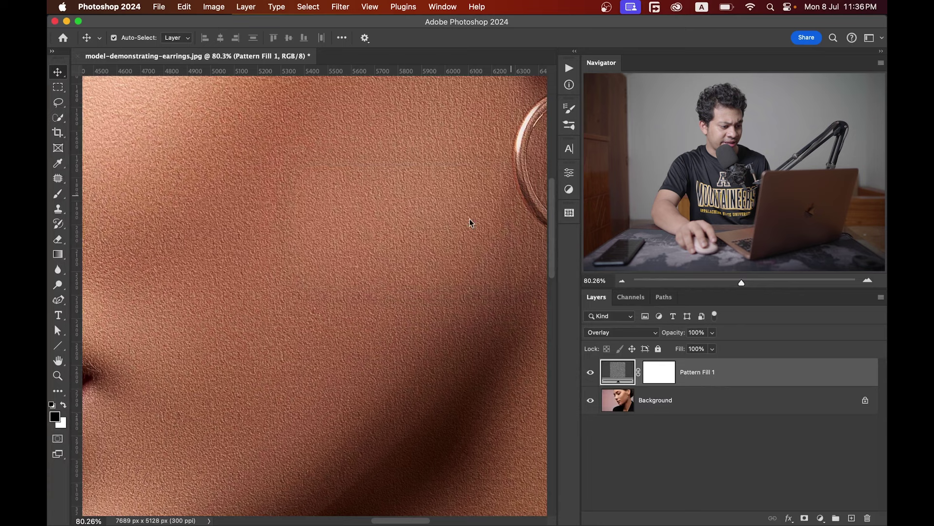
click(591, 373)
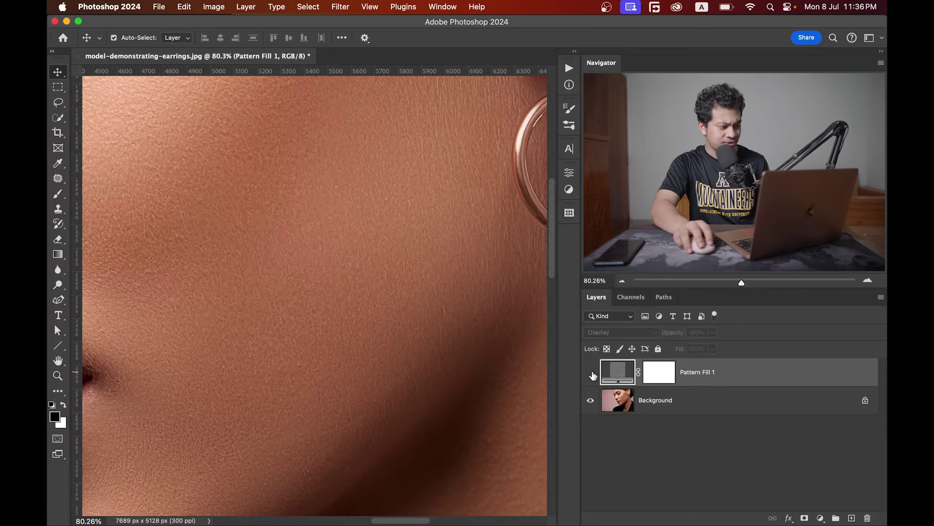
drag(183, 125, 326, 340)
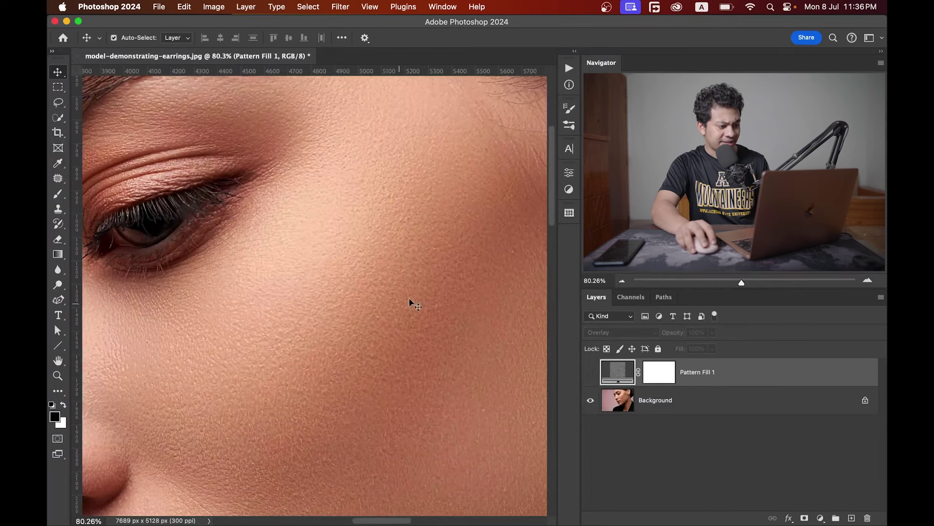
click(591, 377)
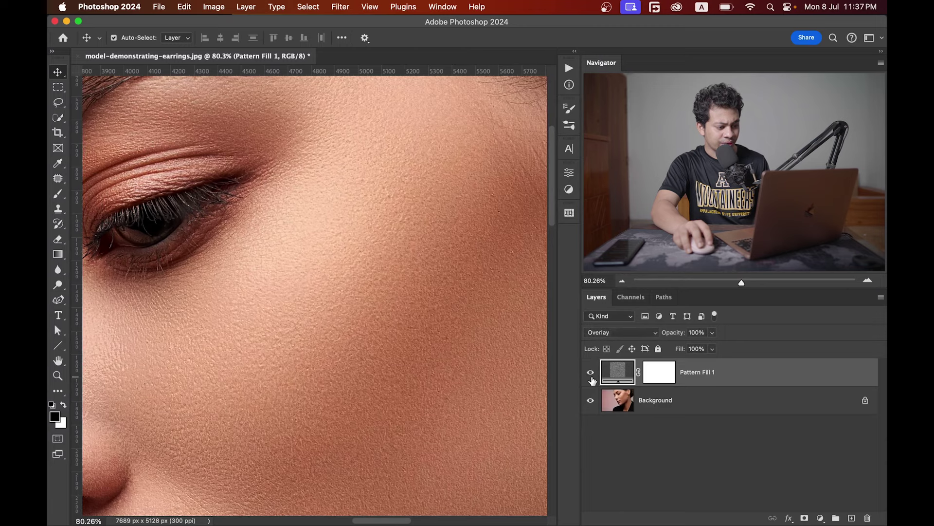
key(super+0)
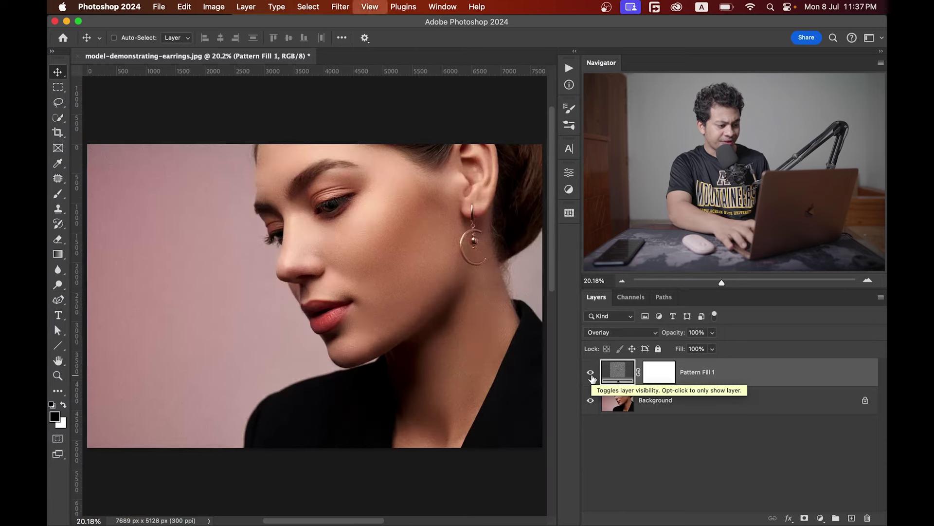
key(super+equal)
key(super+equal)
scroll(321, 375, right, 3)
scroll(324, 365, up, 3)
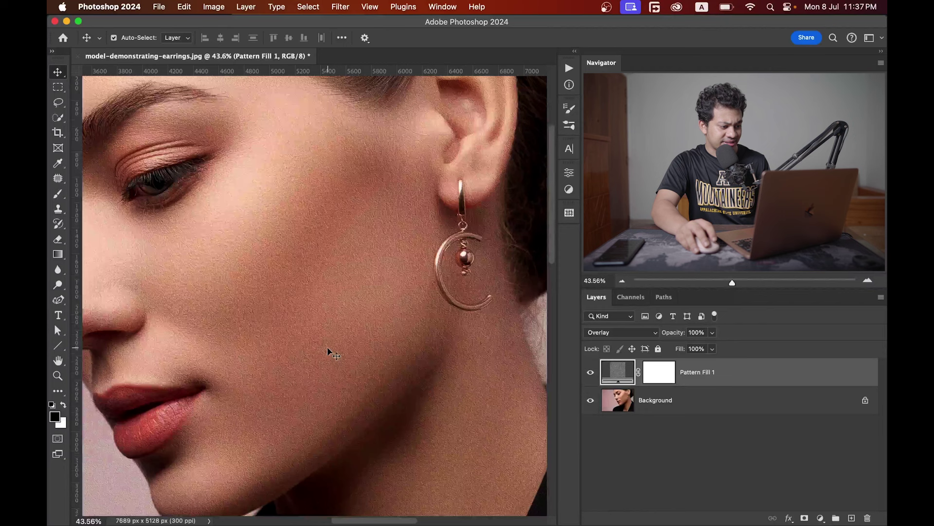
drag(328, 350, 384, 285)
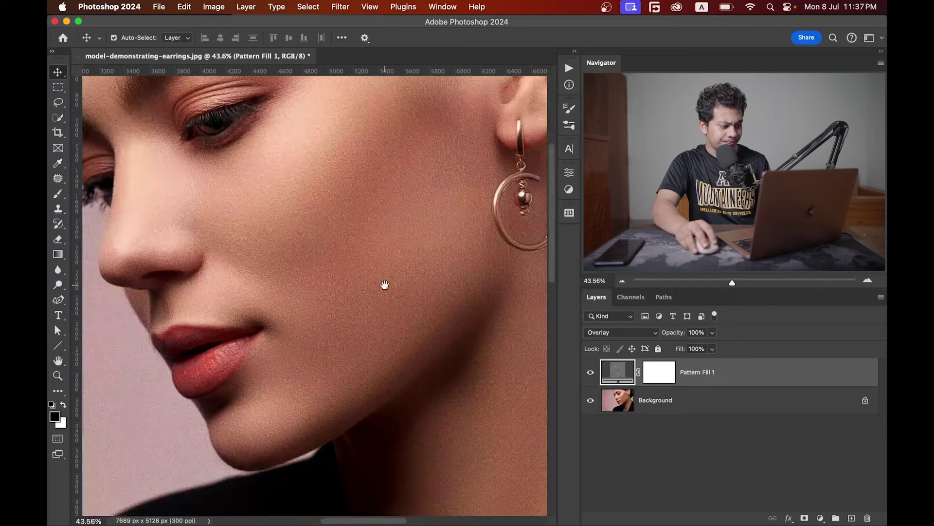
click(589, 373)
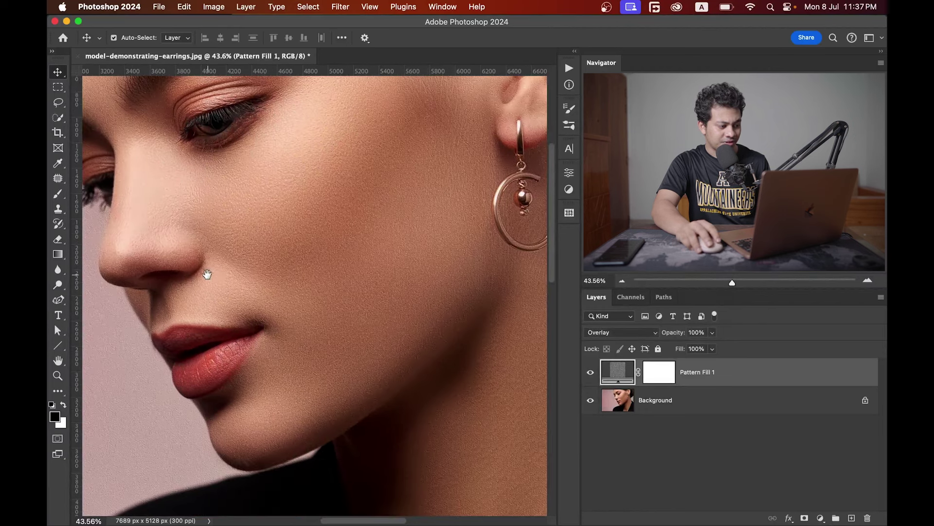
mouse_move(207, 274)
mouse_down()
mouse_move(313, 271)
mouse_move(345, 259)
mouse_up()
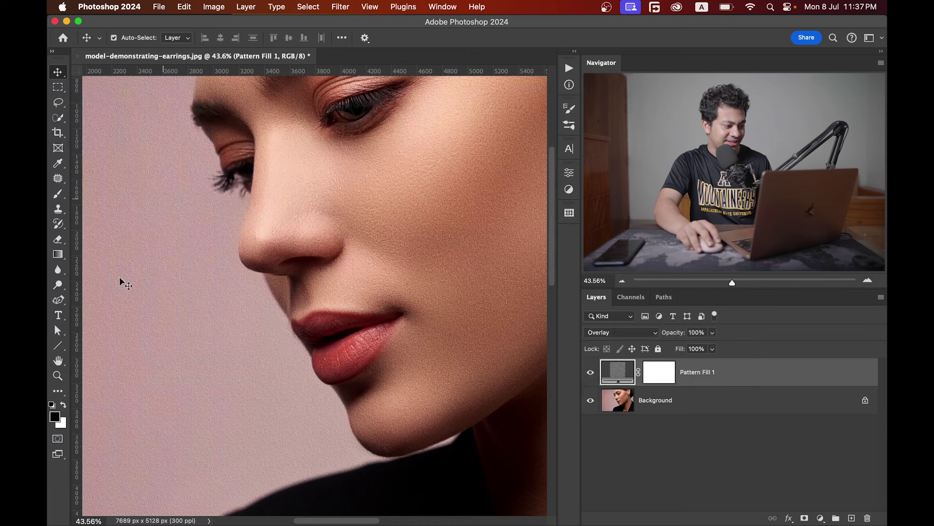
scroll(286, 255, up, 1)
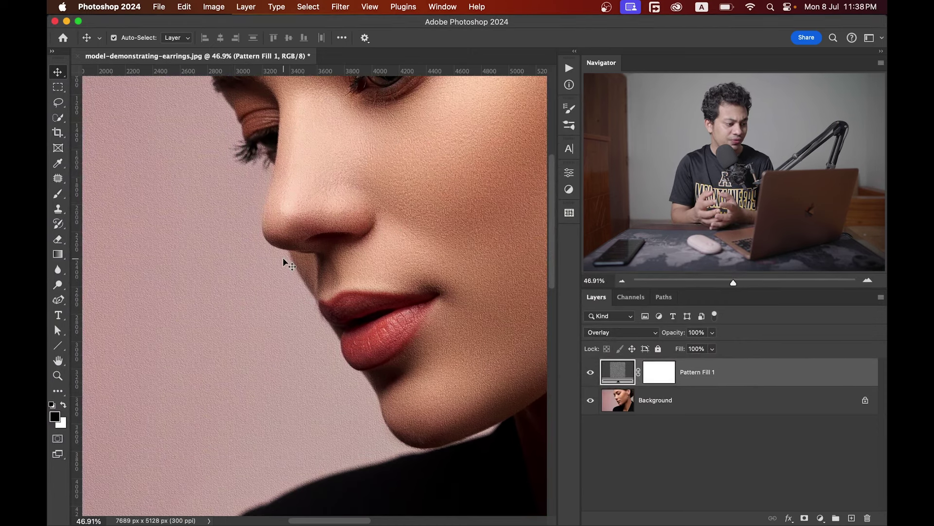
drag(334, 260, 326, 246)
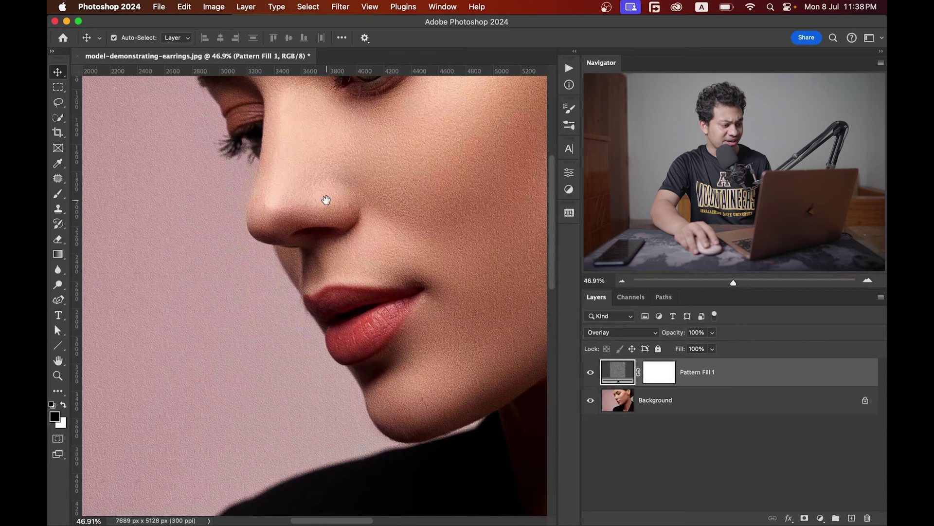
drag(326, 199, 344, 226)
scroll(467, 224, right, 3)
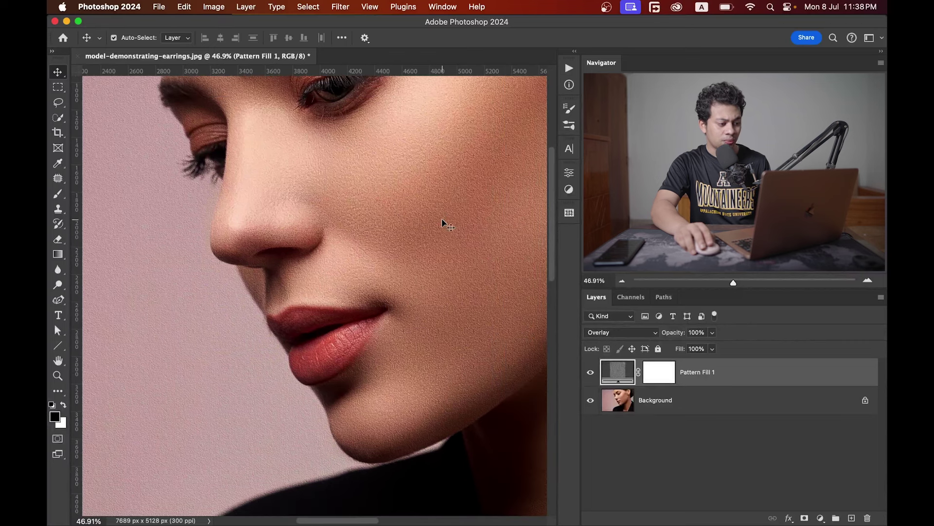
scroll(442, 218, down, 1)
scroll(438, 200, up, 2)
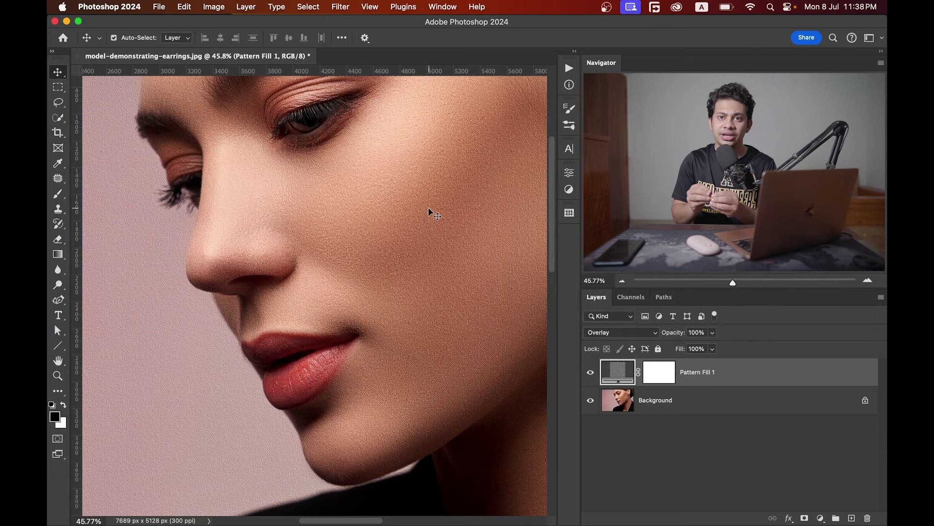
scroll(341, 221, left, 2)
scroll(340, 221, down, 1)
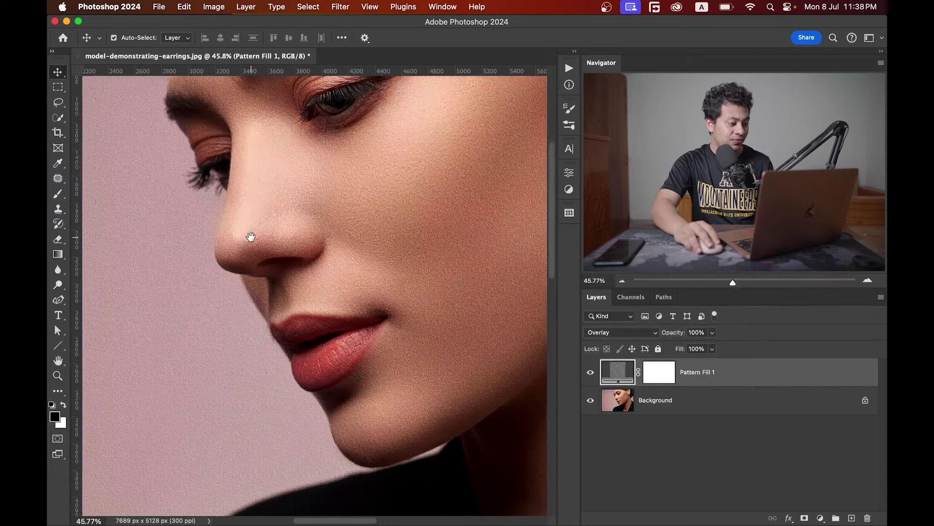
scroll(317, 320, right, 3)
scroll(253, 219, down, 3)
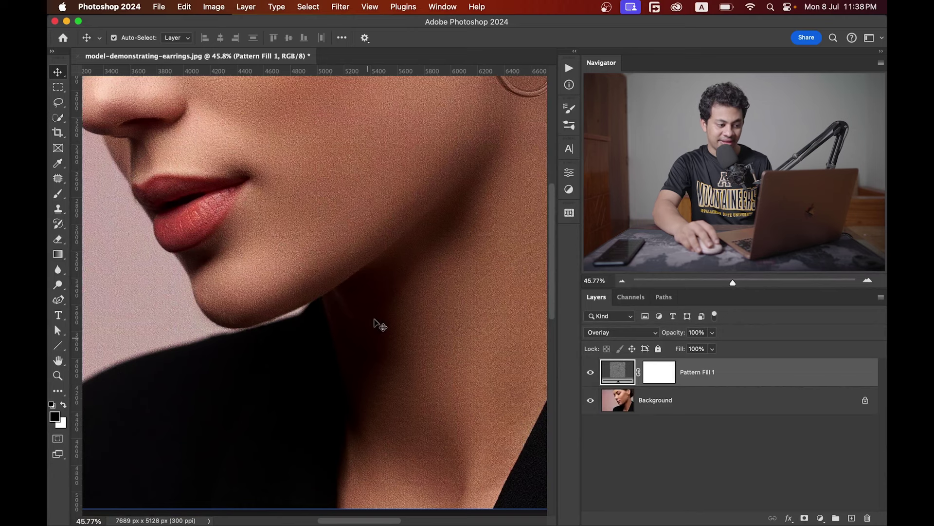
drag(354, 235, 377, 260)
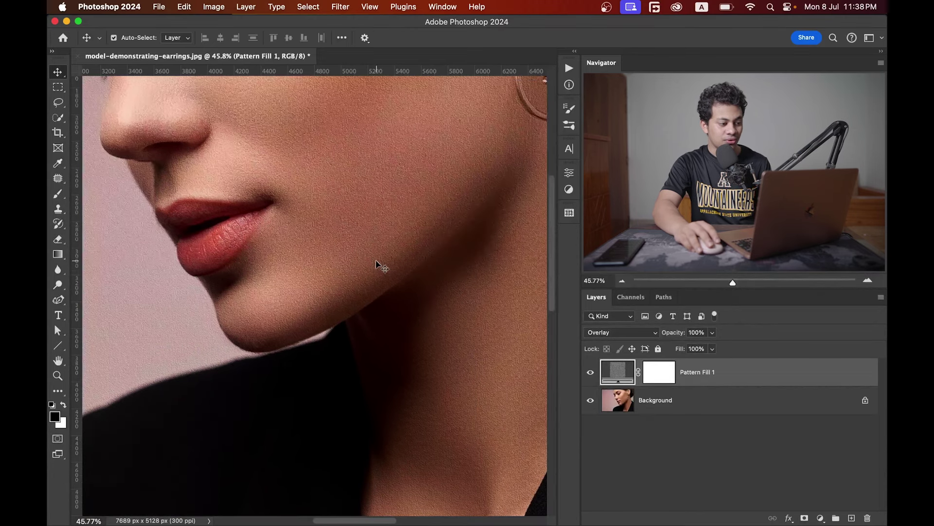
Invert Pattern Fill 1's layer mask to black, hiding the texture everywhere.
click(663, 373)
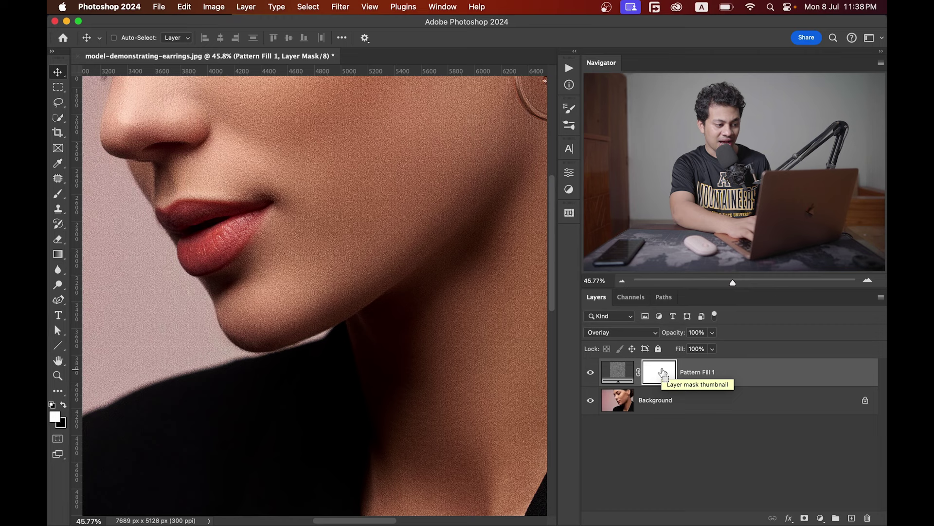
key(super+i)
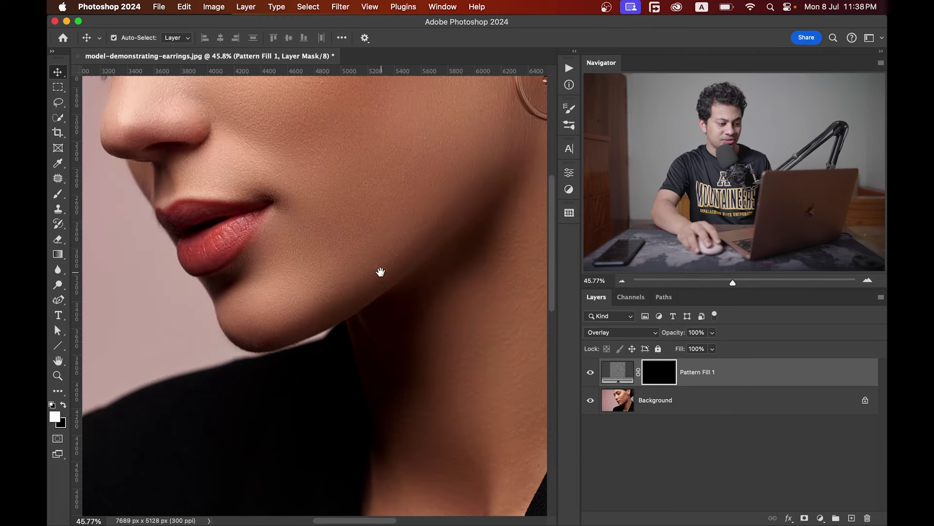
mouse_move(379, 271)
mouse_down()
mouse_move(386, 283)
mouse_move(394, 271)
mouse_up()
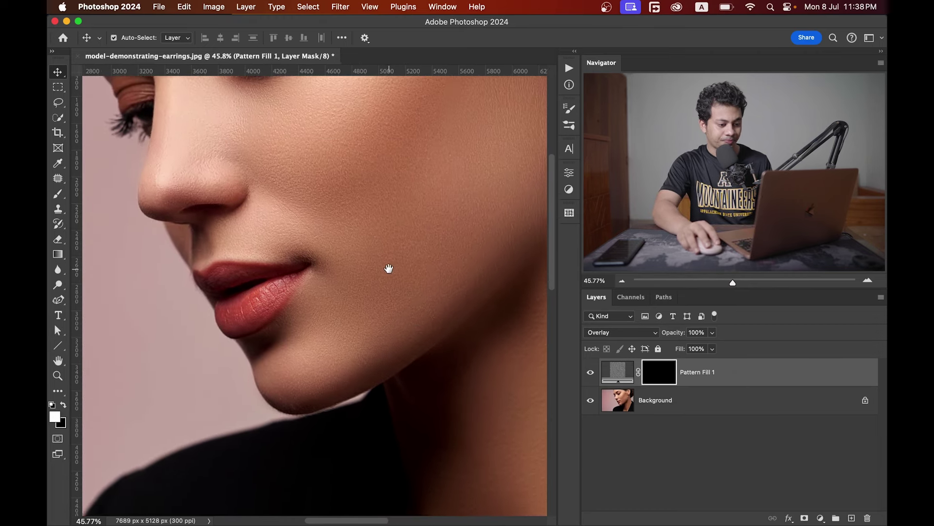
Select a Soft Round brush at 0% hardness with white as the foreground colour.
click(62, 191)
click(130, 38)
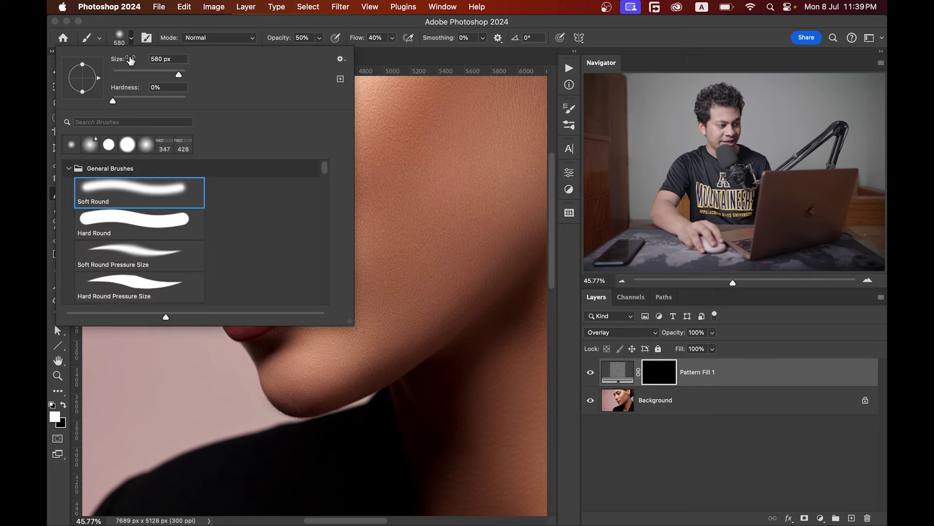
key(Return)
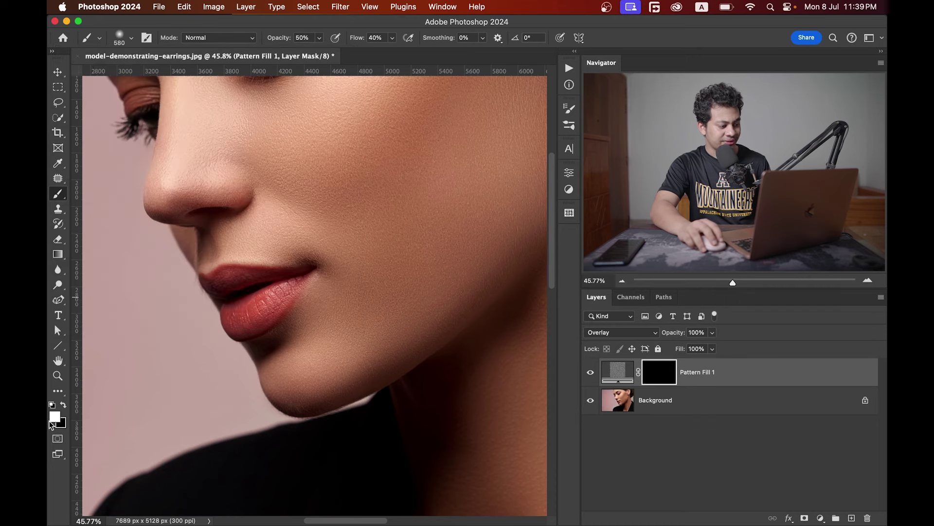
click(55, 416)
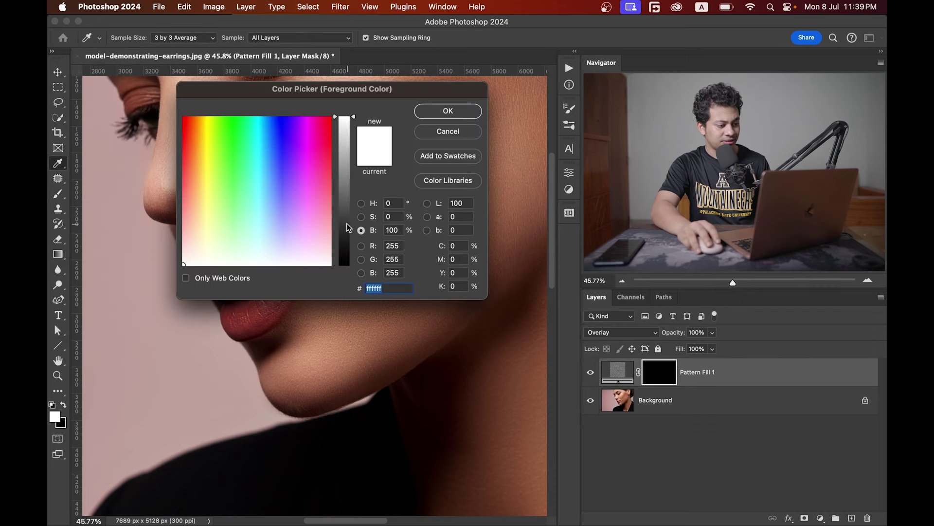
click(451, 111)
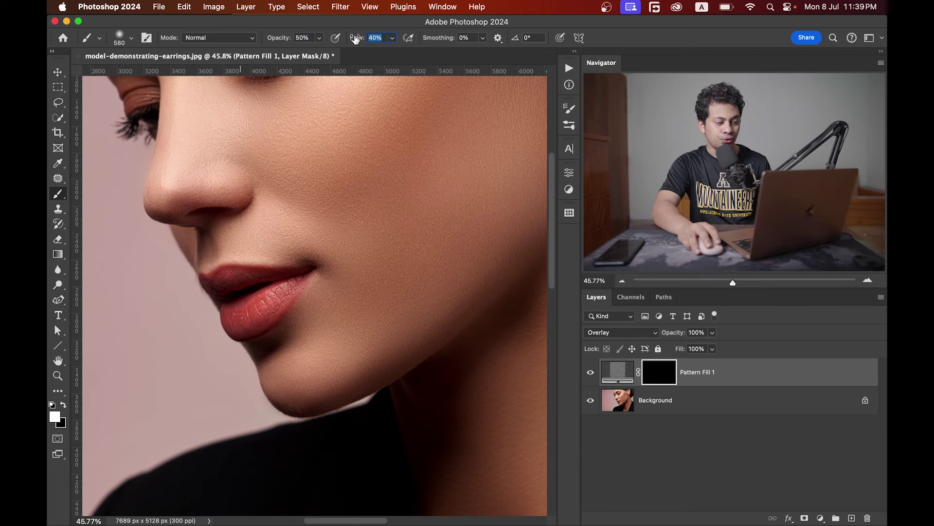
Enlarge the brush to about 644 px and zoom in on the face.
scroll(334, 273, up, 1)
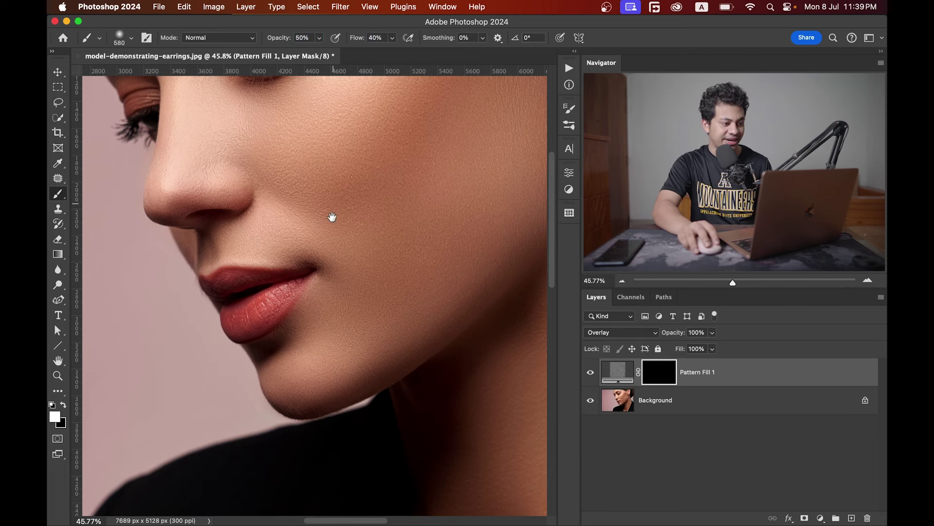
scroll(334, 291, up, 3)
drag(275, 245, 287, 246)
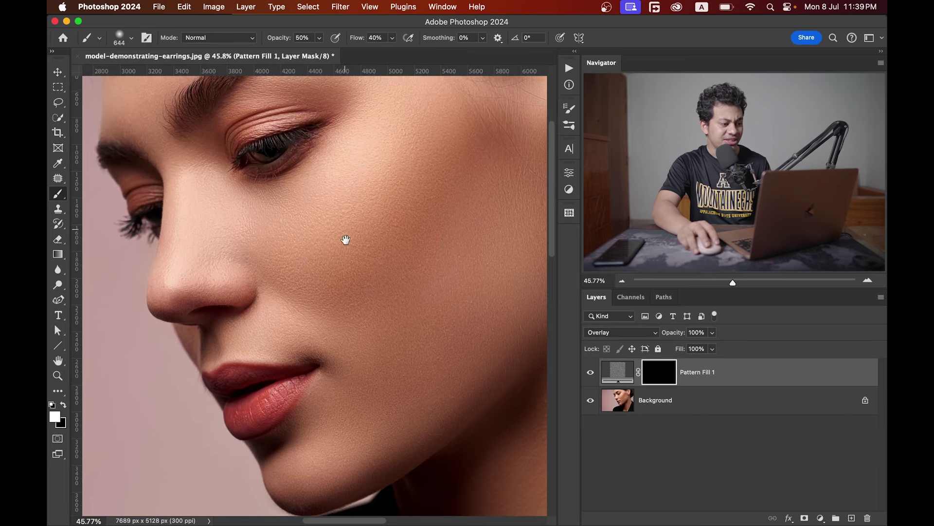
scroll(344, 240, up, 1)
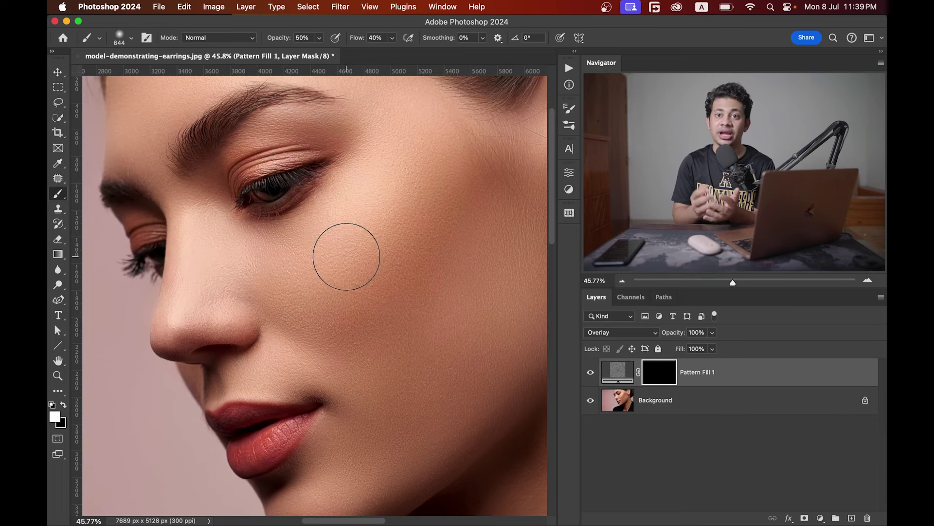
scroll(337, 271, down, 1)
scroll(338, 271, left, 1)
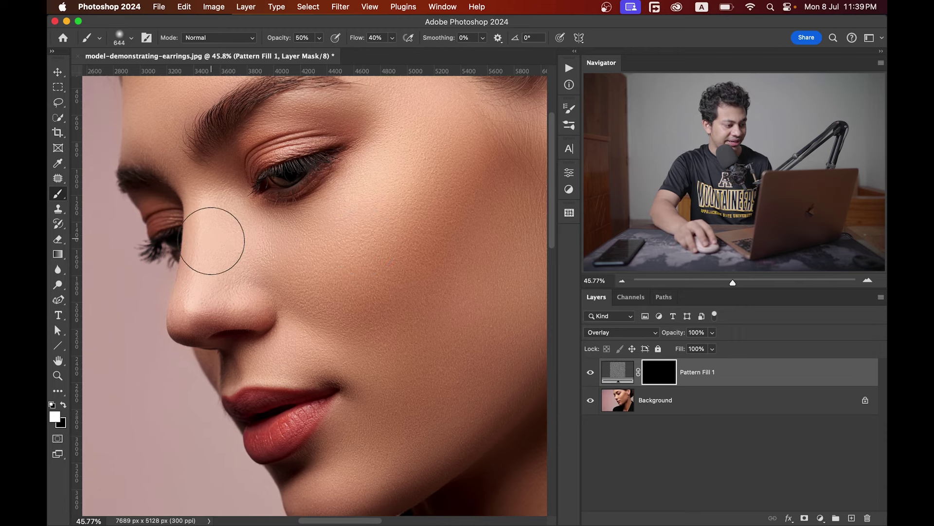
scroll(323, 240, up, 1)
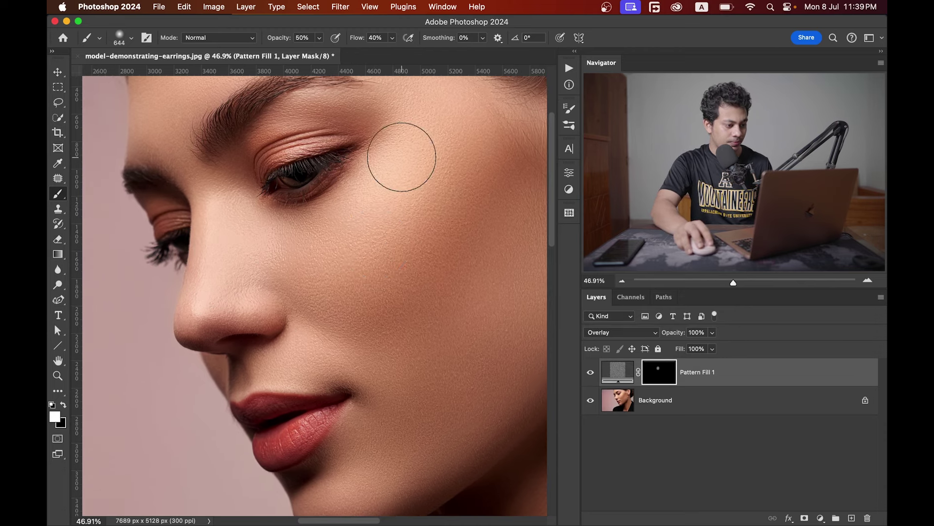
Paint white on the mask over the nose, cheek and forehead to reveal the texture.
click(229, 267)
drag(230, 267, 409, 158)
scroll(409, 158, up, 5)
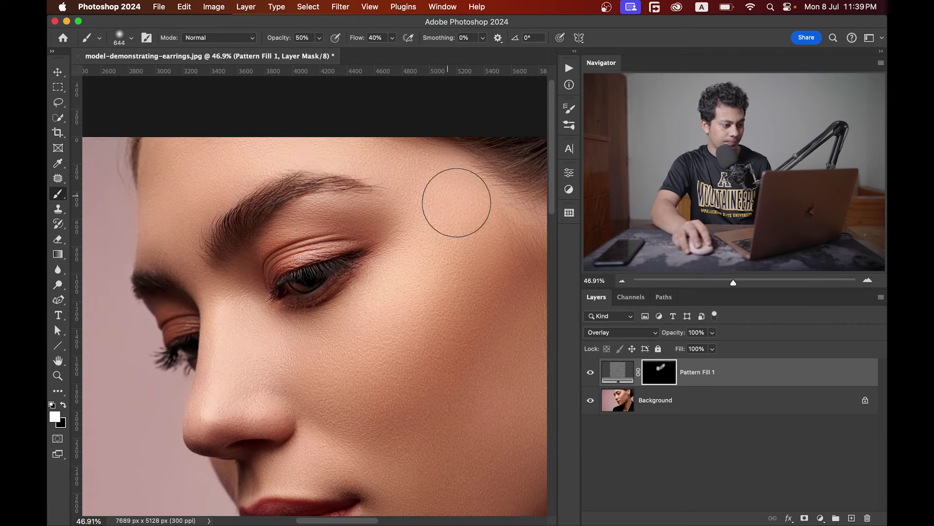
drag(190, 142, 240, 333)
scroll(209, 156, up, 3)
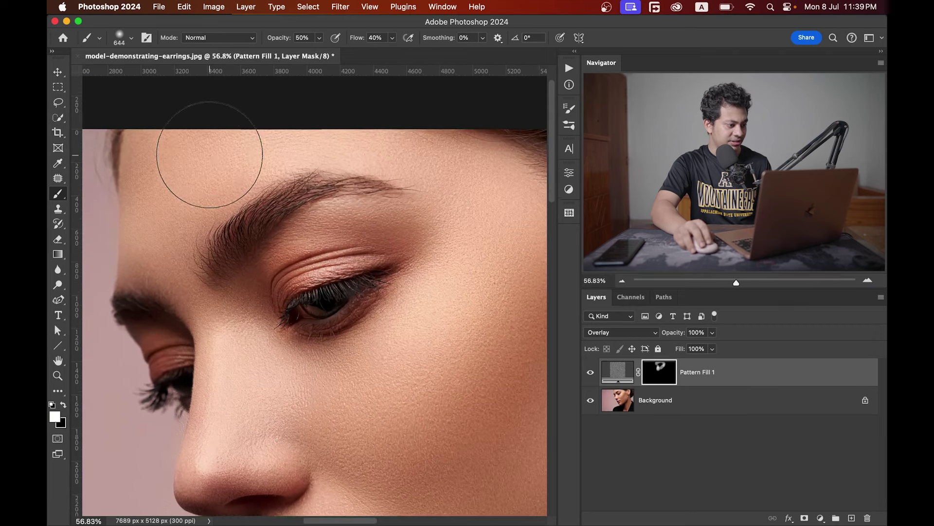
scroll(215, 161, up, 2)
drag(216, 165, 239, 187)
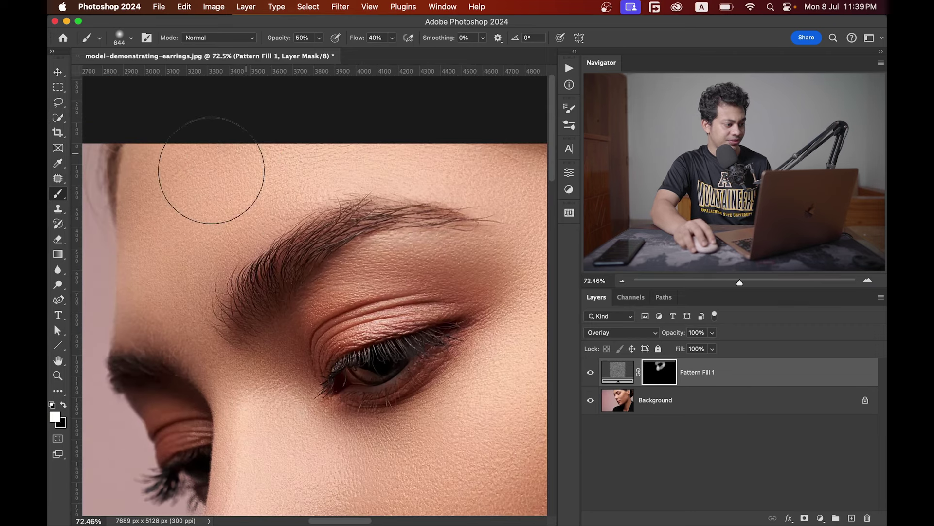
Hide the texture layer to compare, and shrink the brush to about 542 px near the nose.
click(586, 372)
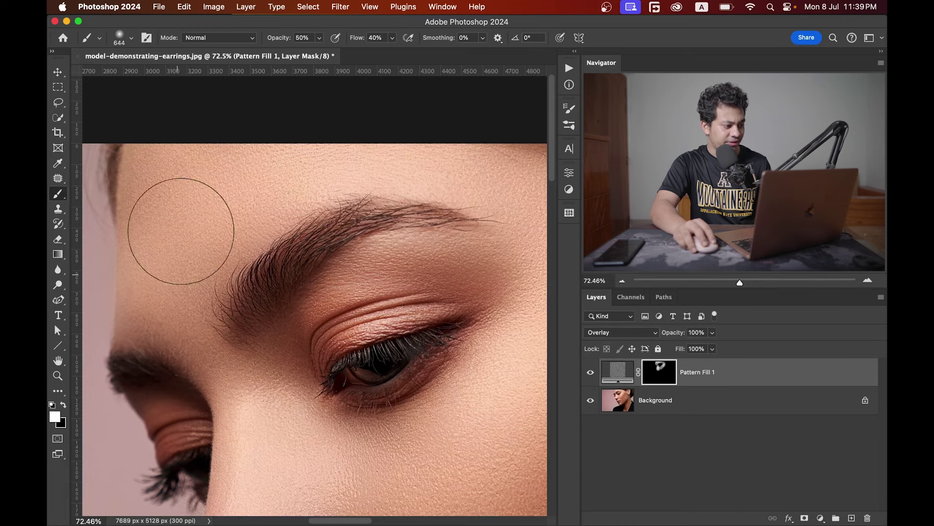
scroll(376, 219, down, 3)
scroll(375, 219, right, 4)
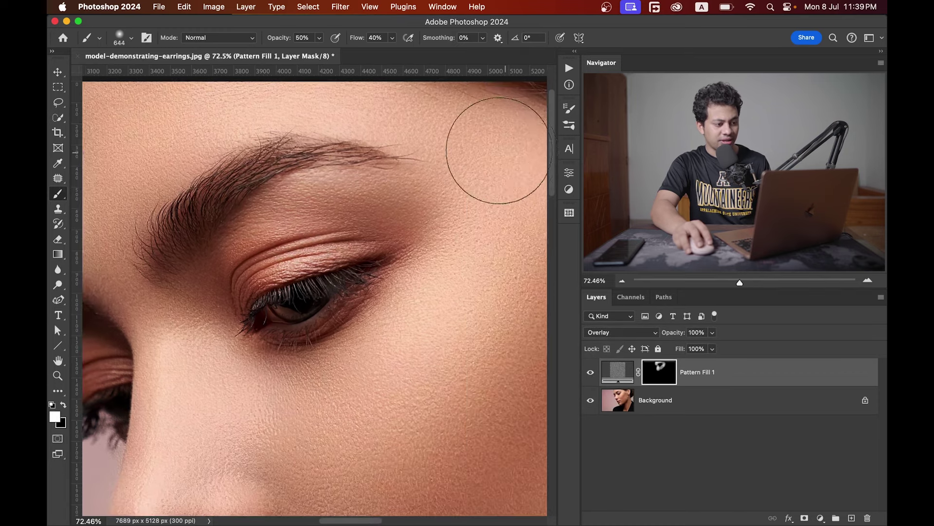
mouse_move(507, 251)
mouse_down()
mouse_move(461, 238)
mouse_move(330, 252)
mouse_up()
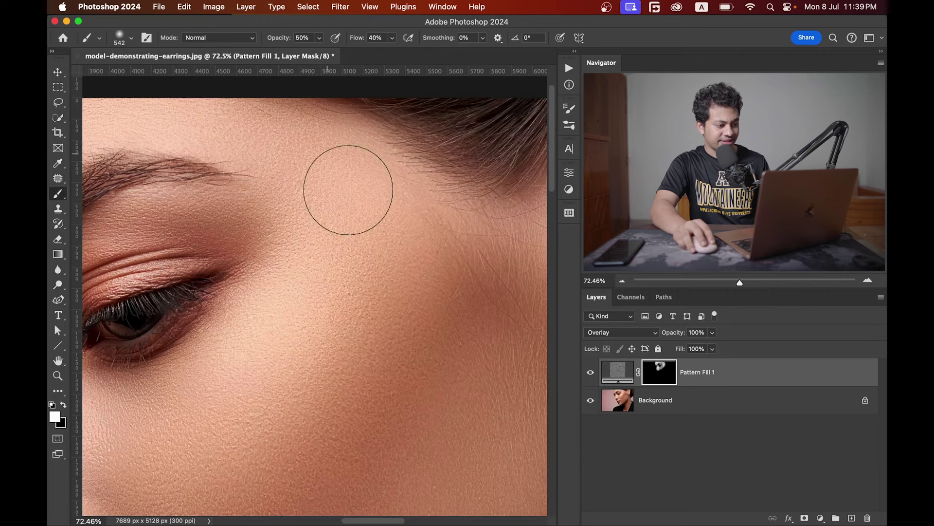
drag(276, 374, 367, 269)
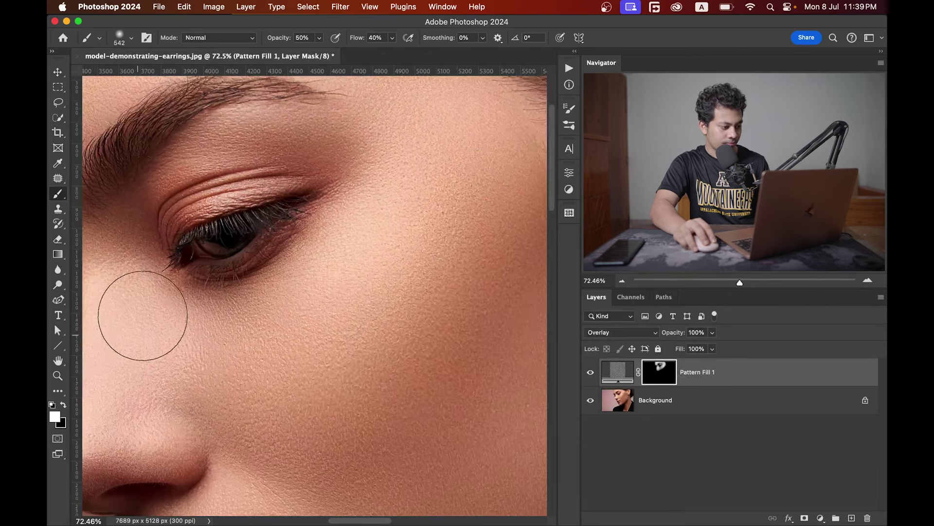
scroll(142, 308, down, 2)
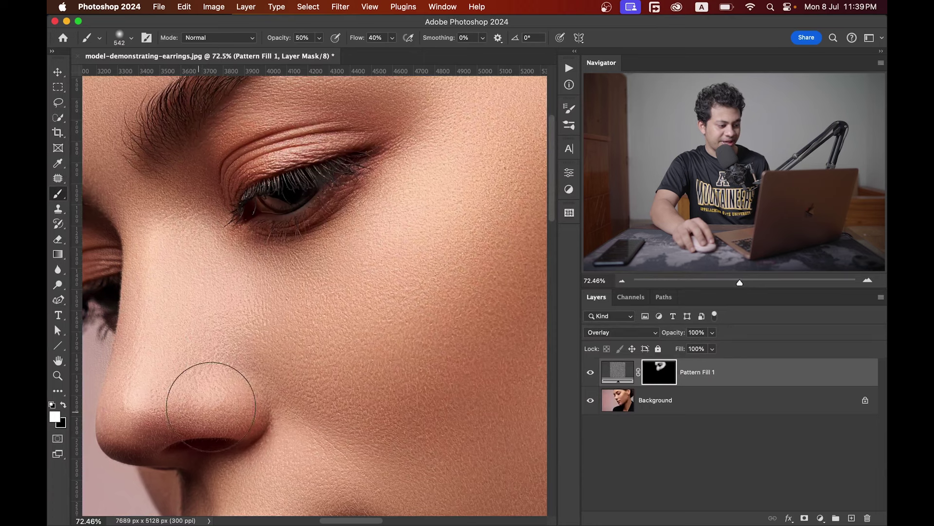
scroll(209, 375, down, 3)
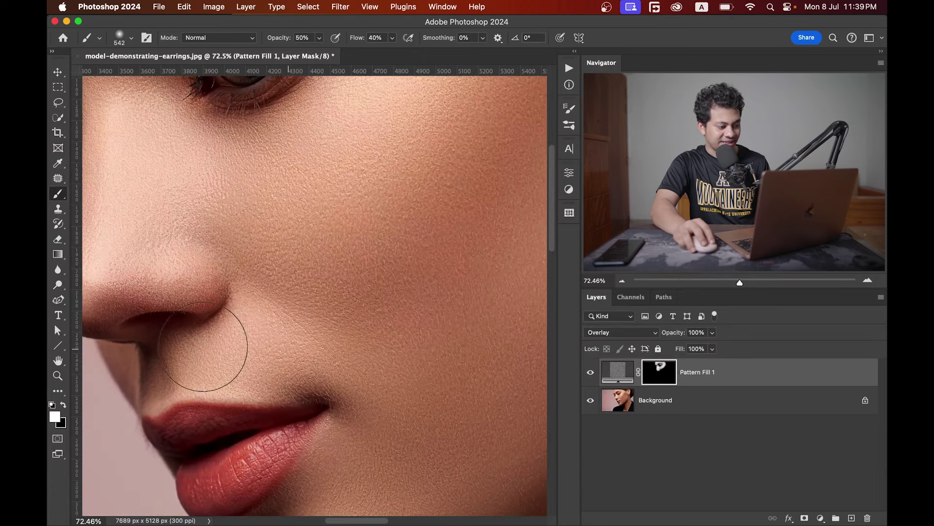
scroll(281, 321, right, 1)
scroll(292, 341, right, 3)
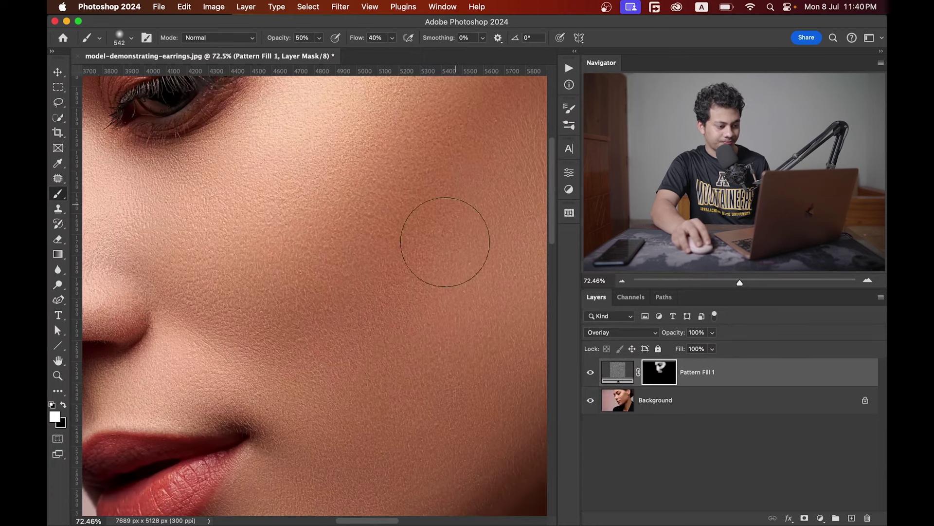
scroll(438, 294, down, 2)
scroll(438, 294, right, 2)
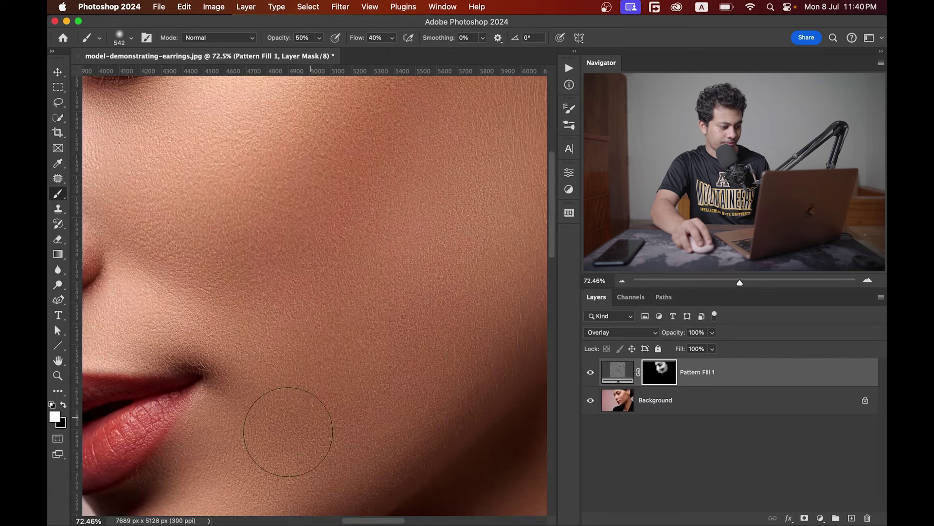
Toggle the texture layer off and back on to compare against plain skin.
click(592, 372)
scroll(396, 292, up, 3)
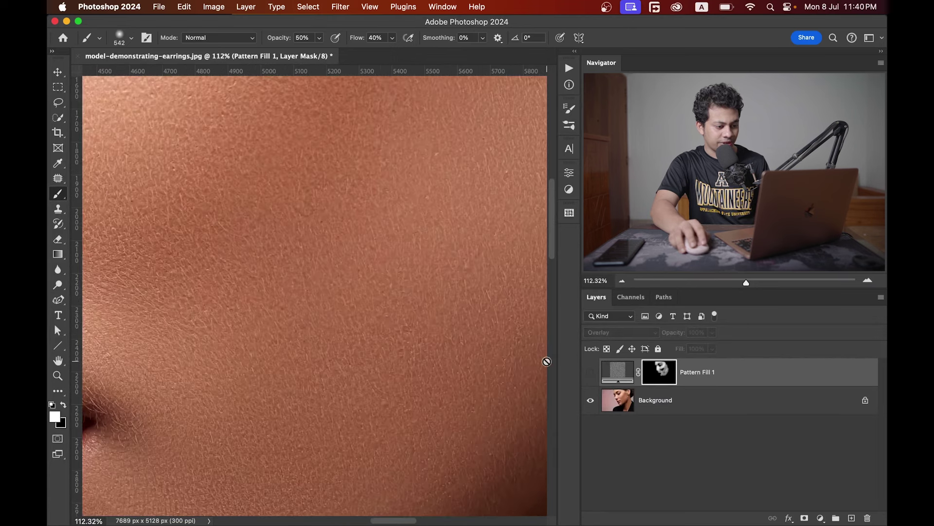
click(590, 373)
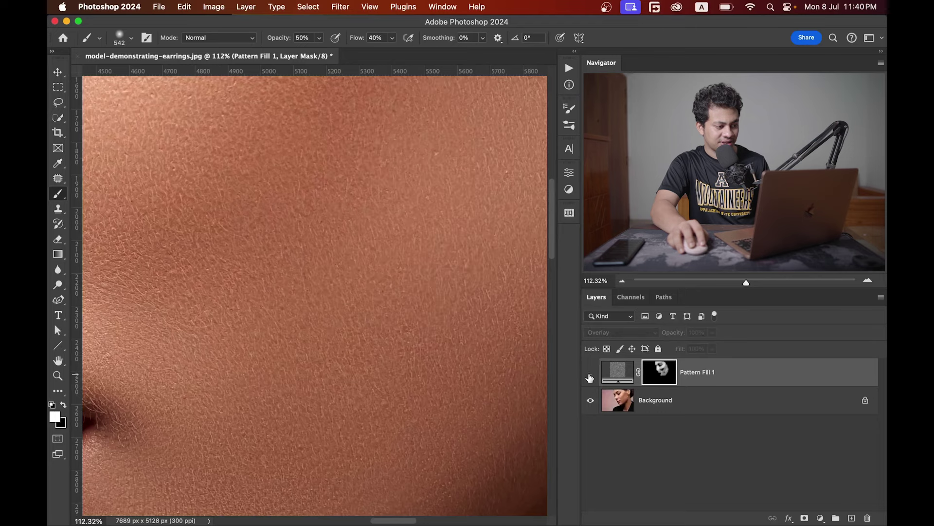
scroll(355, 250, down, 3)
Enlarge the brush for wide coverage, then reduce it for the ear area.
scroll(354, 254, down, 3)
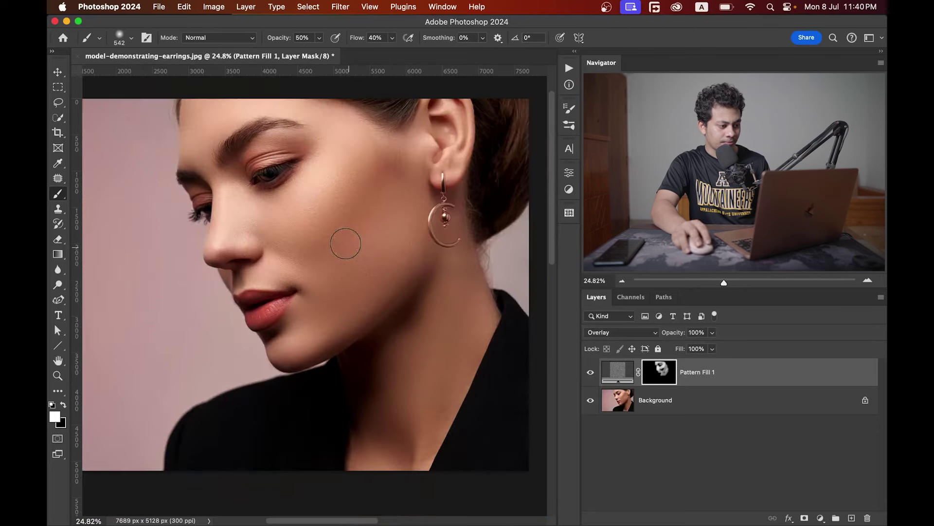
drag(360, 229, 405, 173)
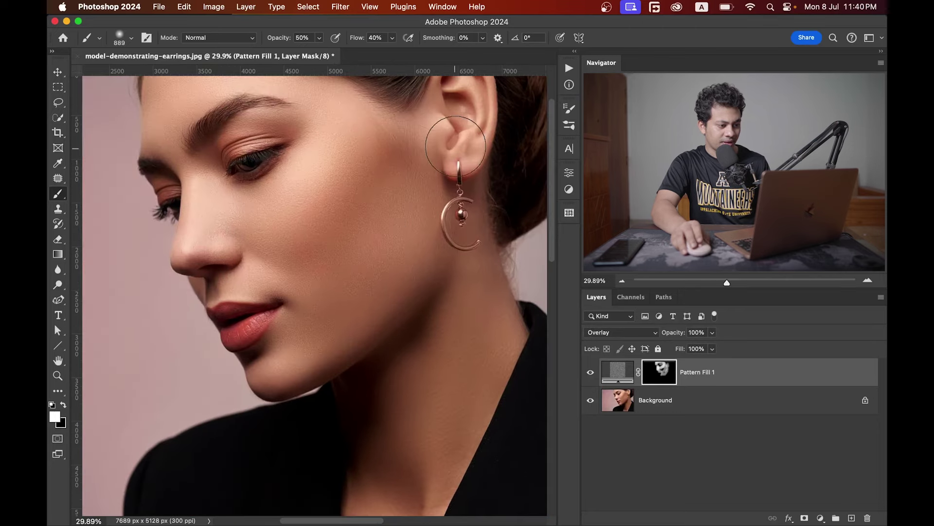
scroll(455, 146, up, 2)
scroll(393, 144, up, 2)
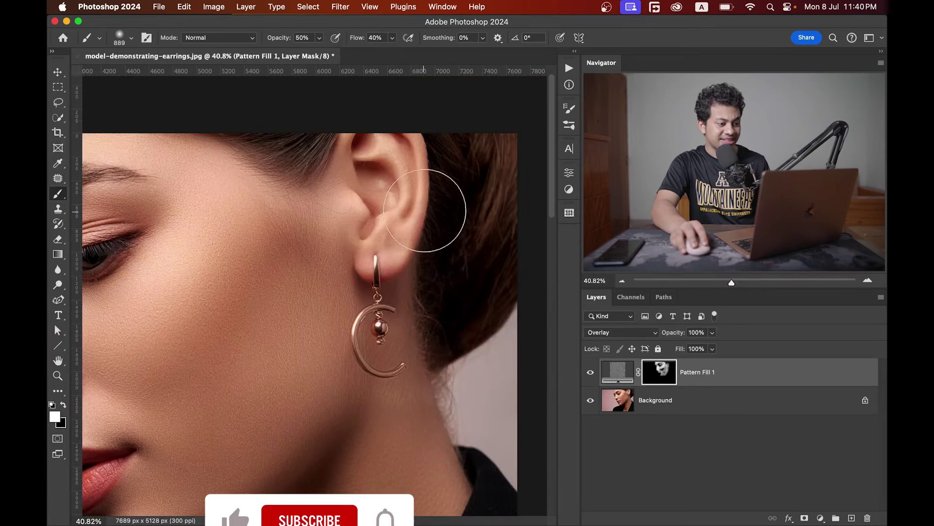
drag(423, 209, 392, 208)
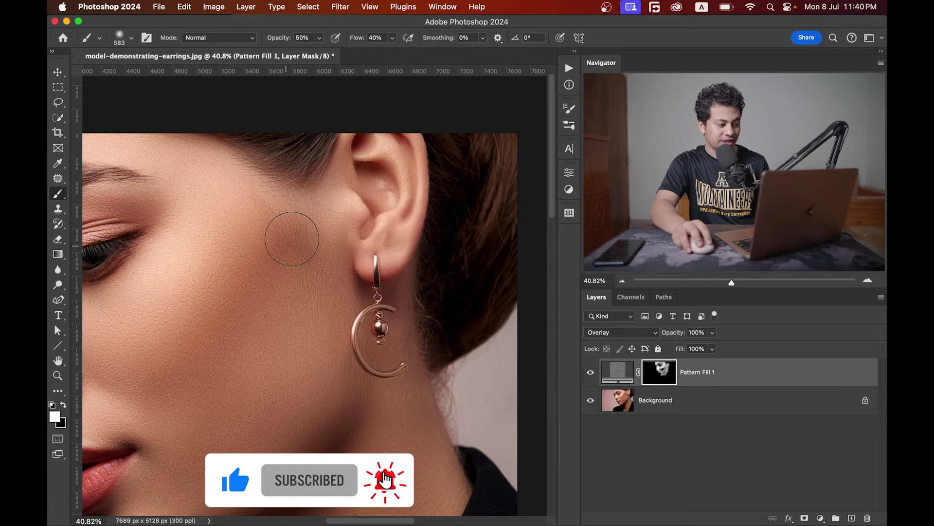
Work the mask across the cheek by the earring, jaw, neck, lips and chin with a slightly smaller brush.
drag(283, 276, 303, 184)
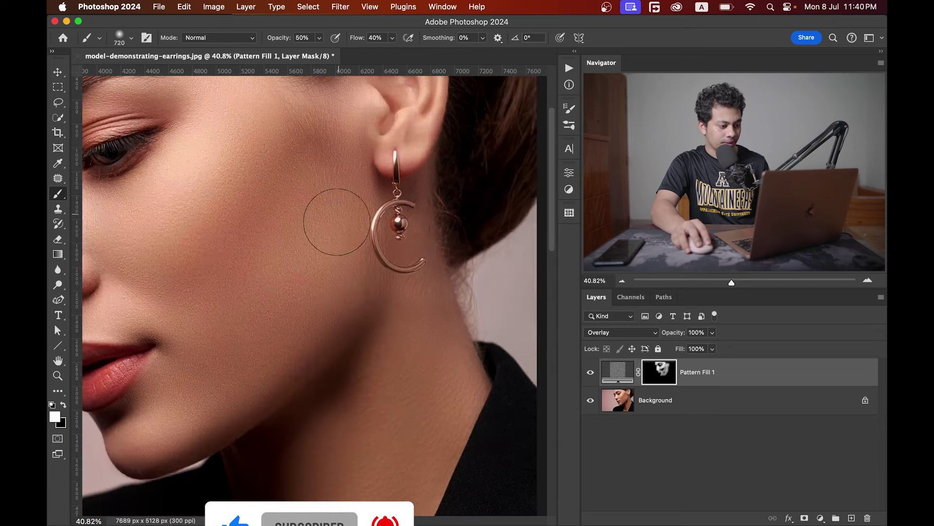
drag(303, 297, 332, 166)
scroll(375, 292, up, 2)
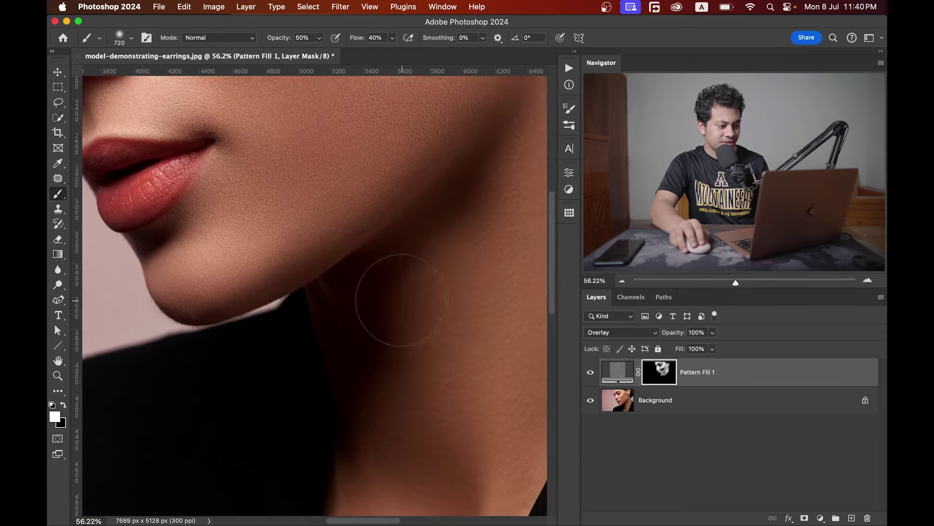
scroll(336, 255, up, 2)
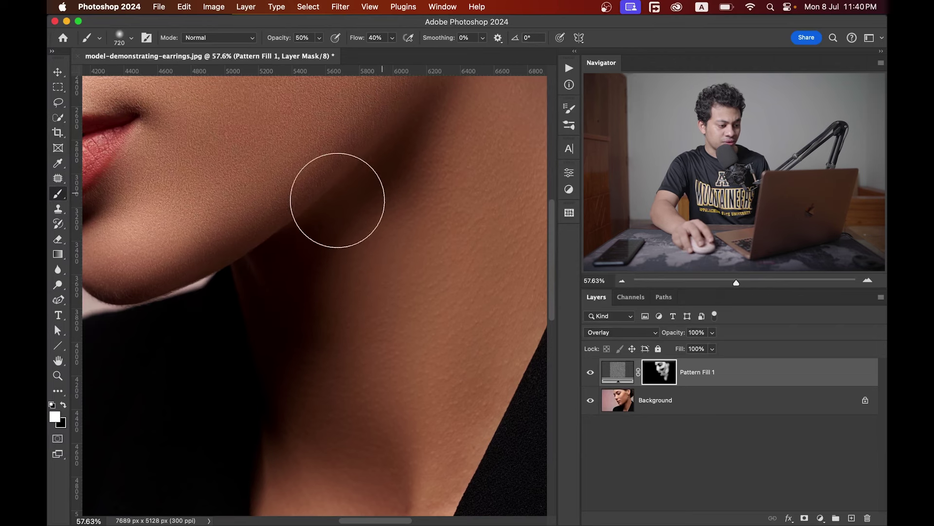
drag(336, 203, 341, 265)
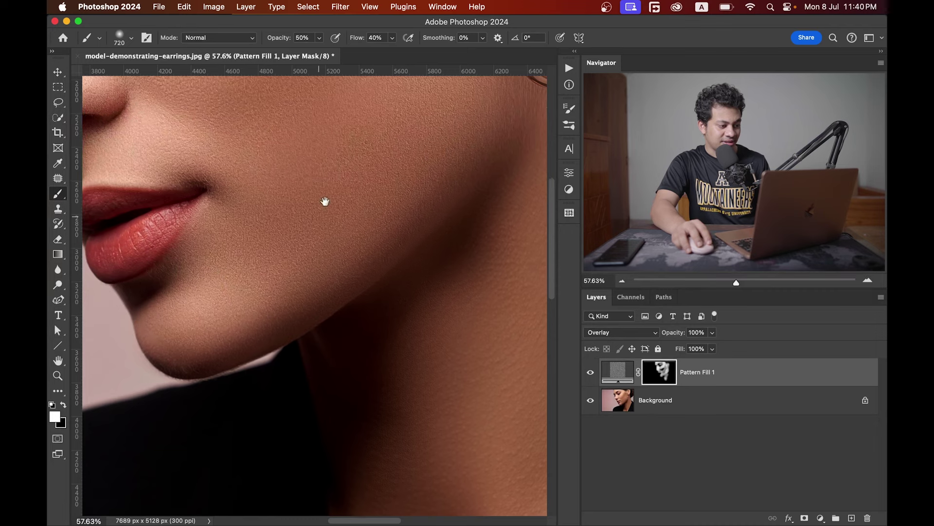
drag(323, 200, 319, 292)
drag(233, 234, 298, 213)
key(bracketleft)
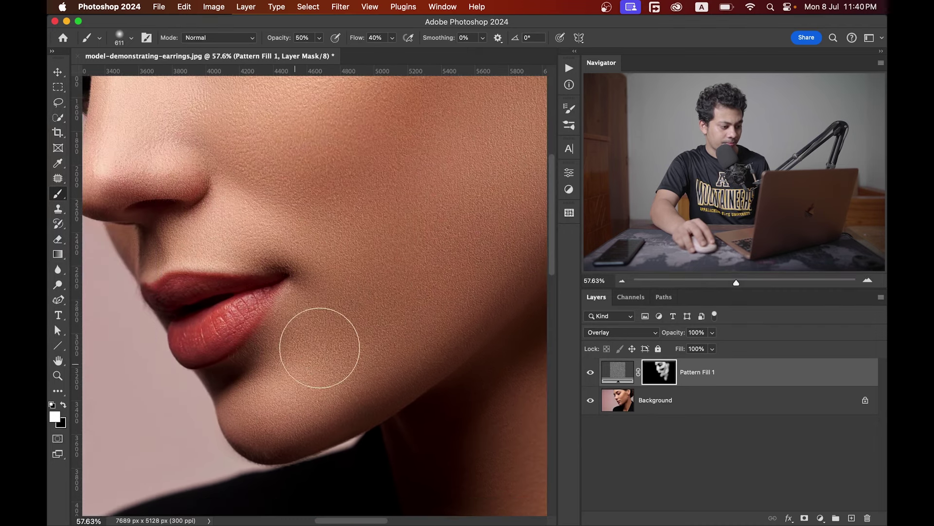
drag(407, 253, 299, 310)
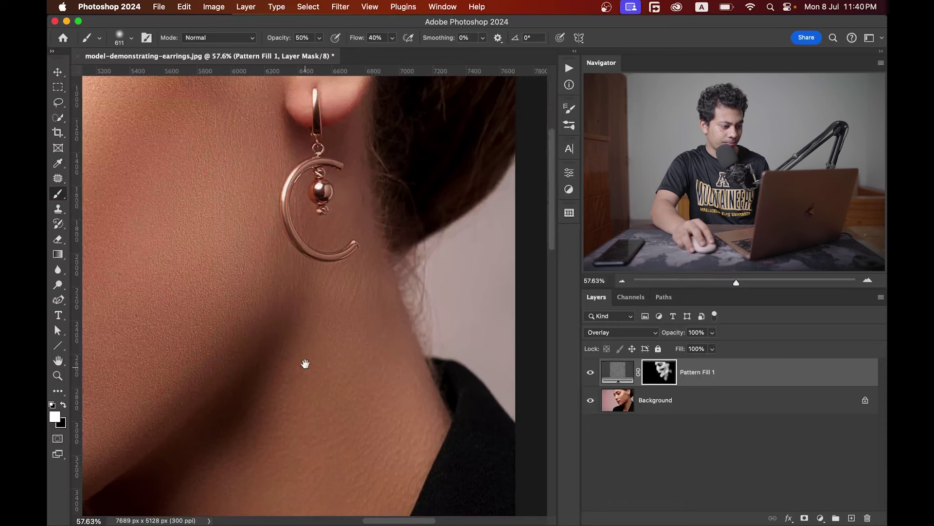
Bring the neck into view and zoom around its edges.
drag(306, 365, 354, 244)
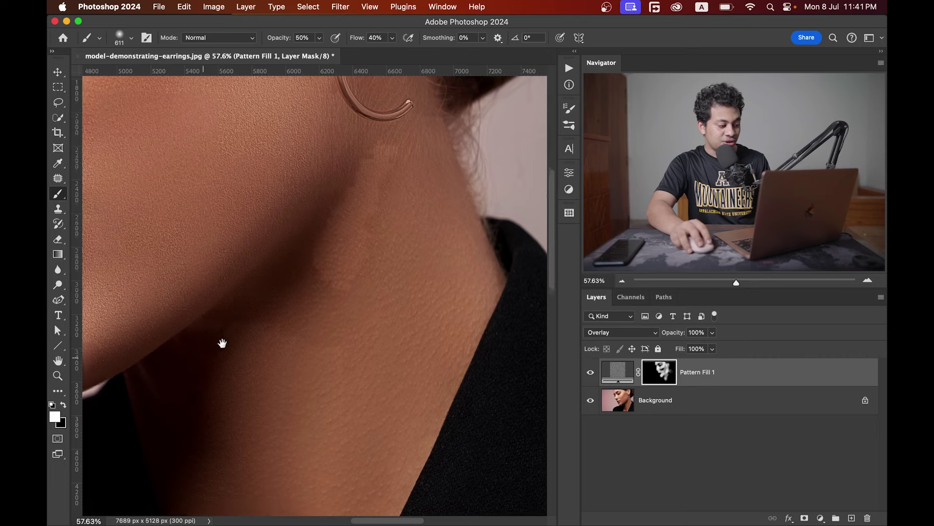
scroll(229, 335, left, 3)
scroll(229, 336, down, 2)
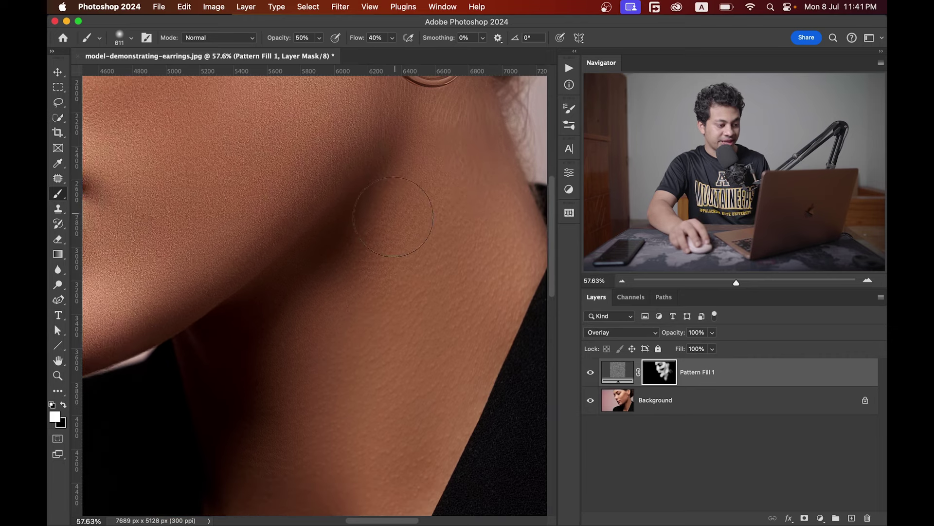
scroll(457, 329, up, 2)
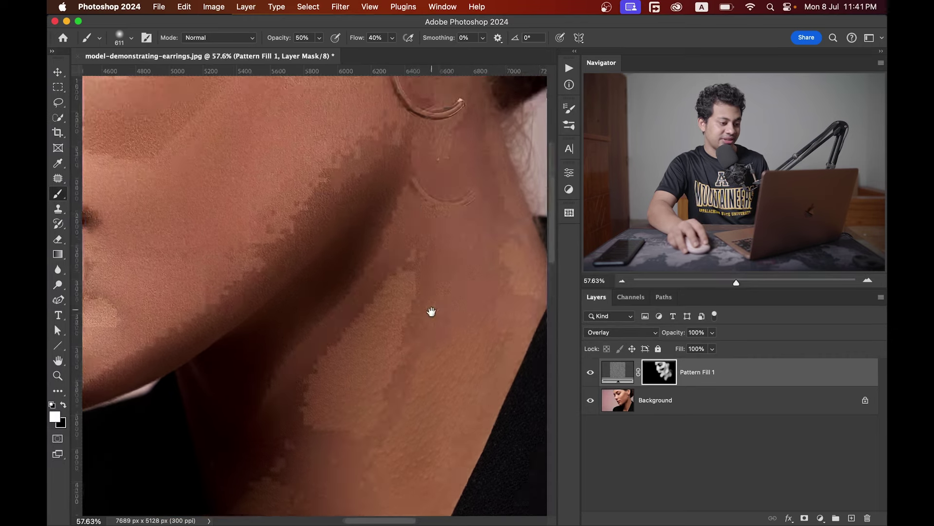
scroll(438, 311, up, 5)
scroll(408, 335, down, 5)
scroll(409, 335, right, 5)
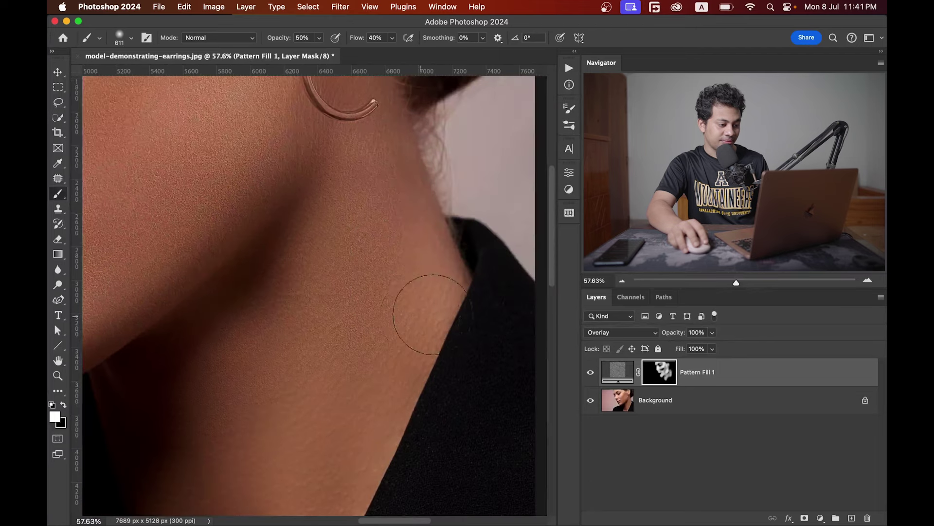
Switch to black with X to hide stray texture at the neck edges.
key(x)
key(x)
scroll(317, 305, up, 7)
scroll(317, 305, left, 3)
scroll(208, 261, left, 5)
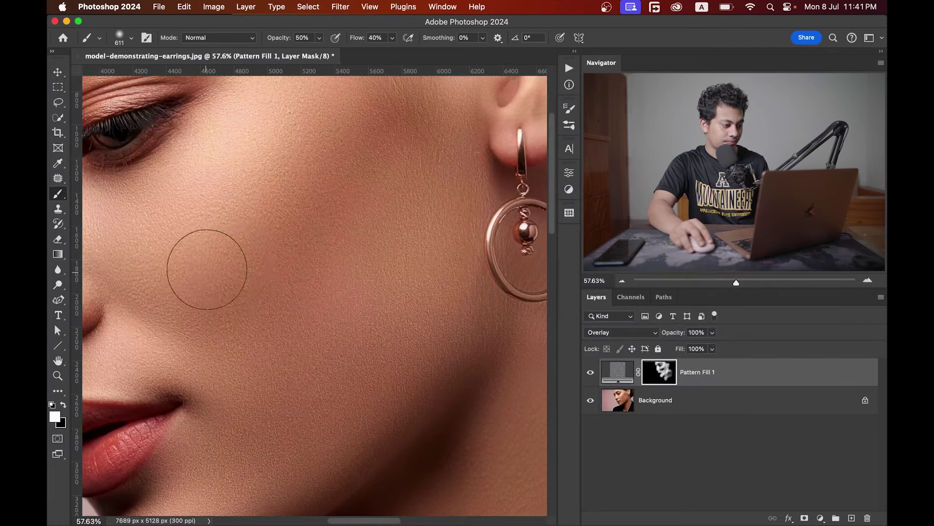
scroll(168, 172, left, 5)
scroll(168, 172, up, 2)
scroll(448, 250, down, 2)
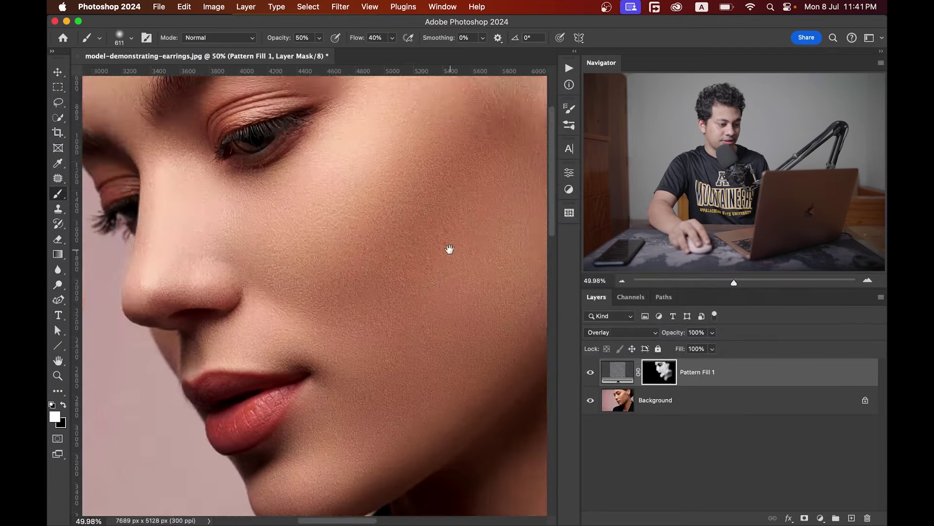
Hide Pattern Fill 1 to judge the cheek and earring without texture, with the layer at 88% opacity.
drag(448, 250, 336, 213)
scroll(347, 245, up, 3)
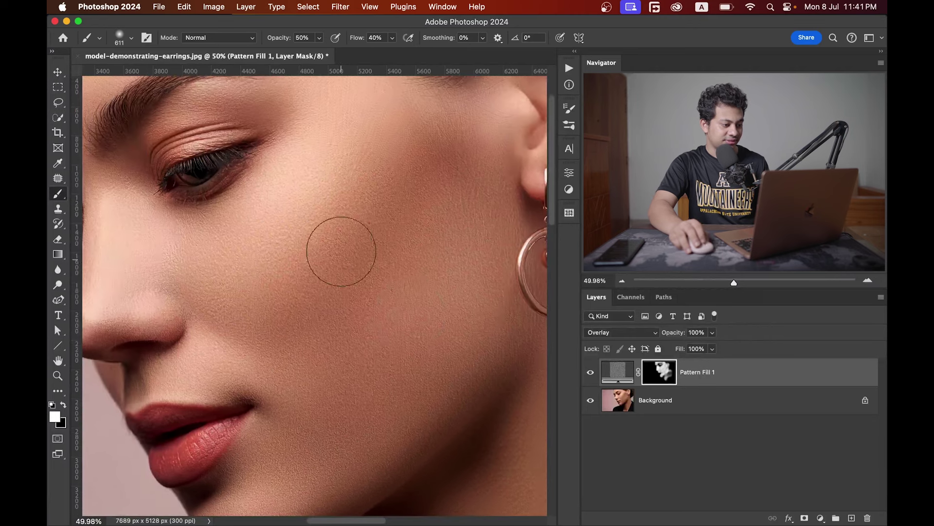
scroll(277, 214, up, 1)
scroll(277, 215, up, 2)
click(590, 372)
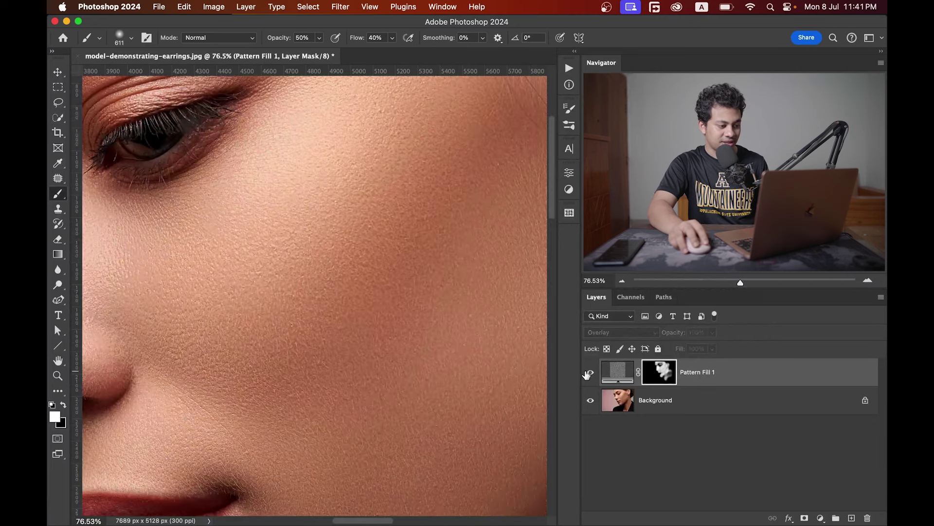
scroll(302, 249, down, 5)
scroll(302, 249, down, 5)
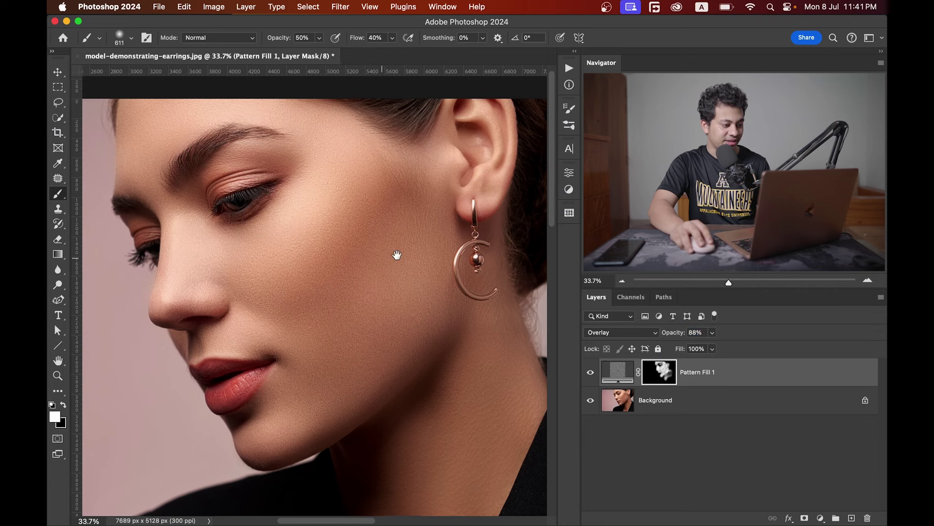
Turn Pattern Fill 1 visible again so the 88%-opacity grain returns to the face.
scroll(312, 273, up, 3)
scroll(326, 276, up, 2)
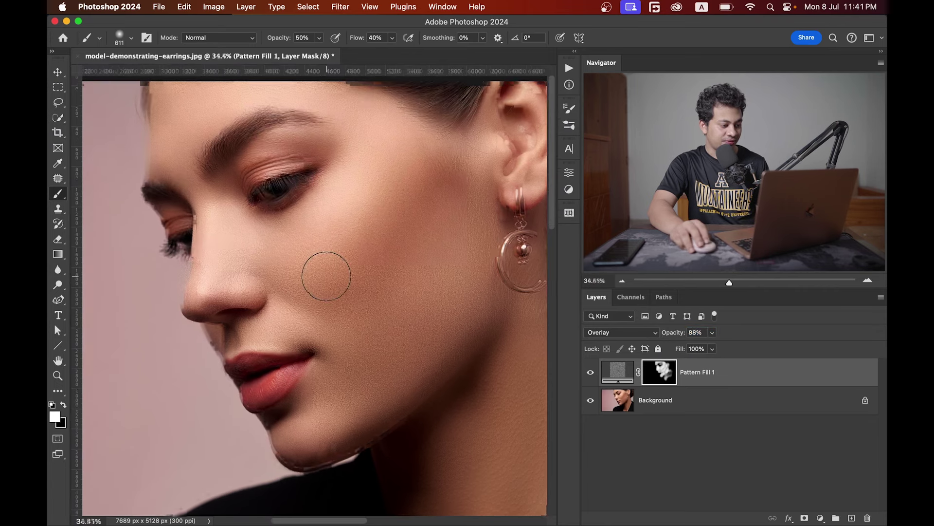
click(589, 373)
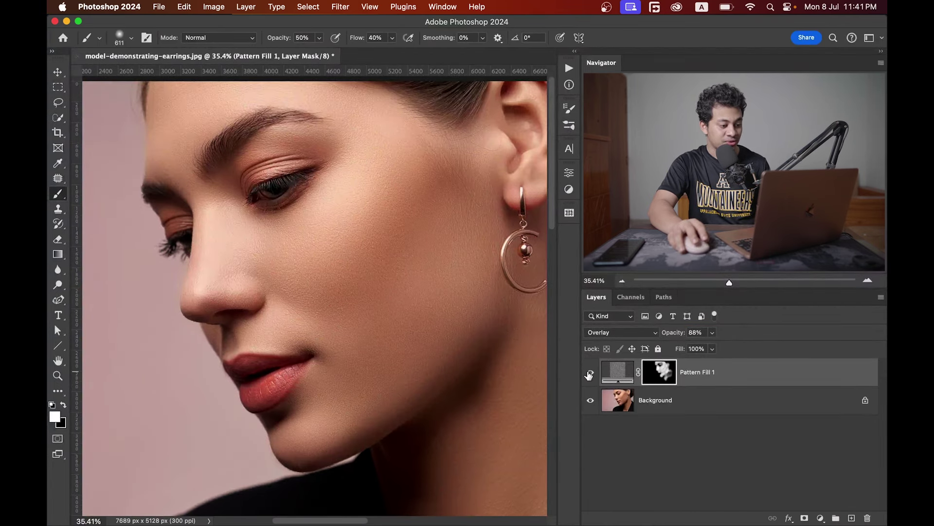